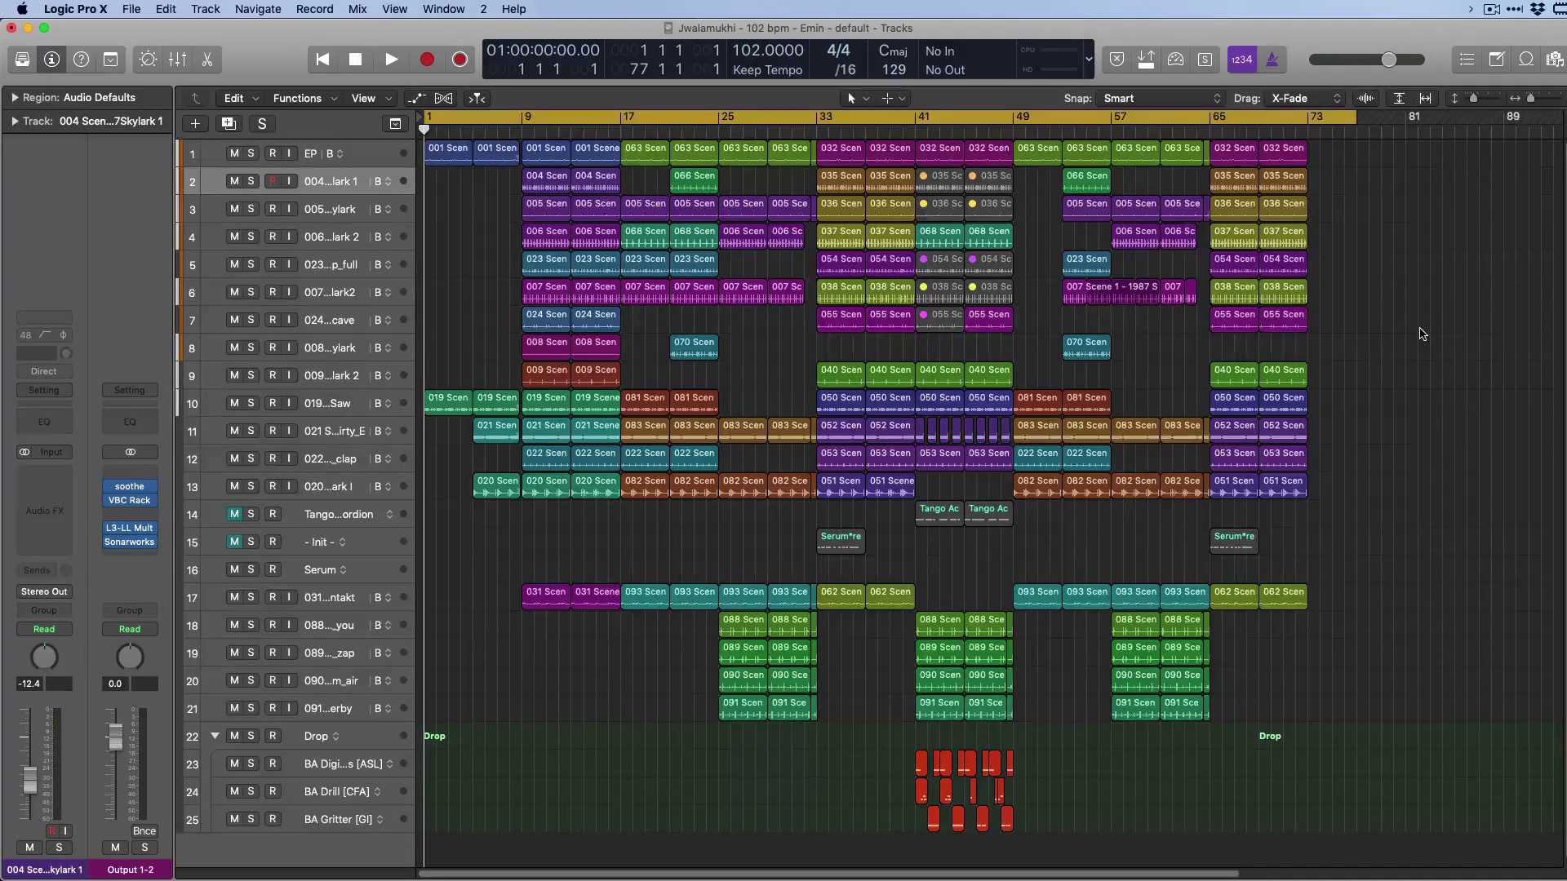
# Zoom the arrangement to fit all regions, clear the selection, then select track 10.
pyautogui.press('super+a')
pyautogui.press('z')
pyautogui.click(845, 378)
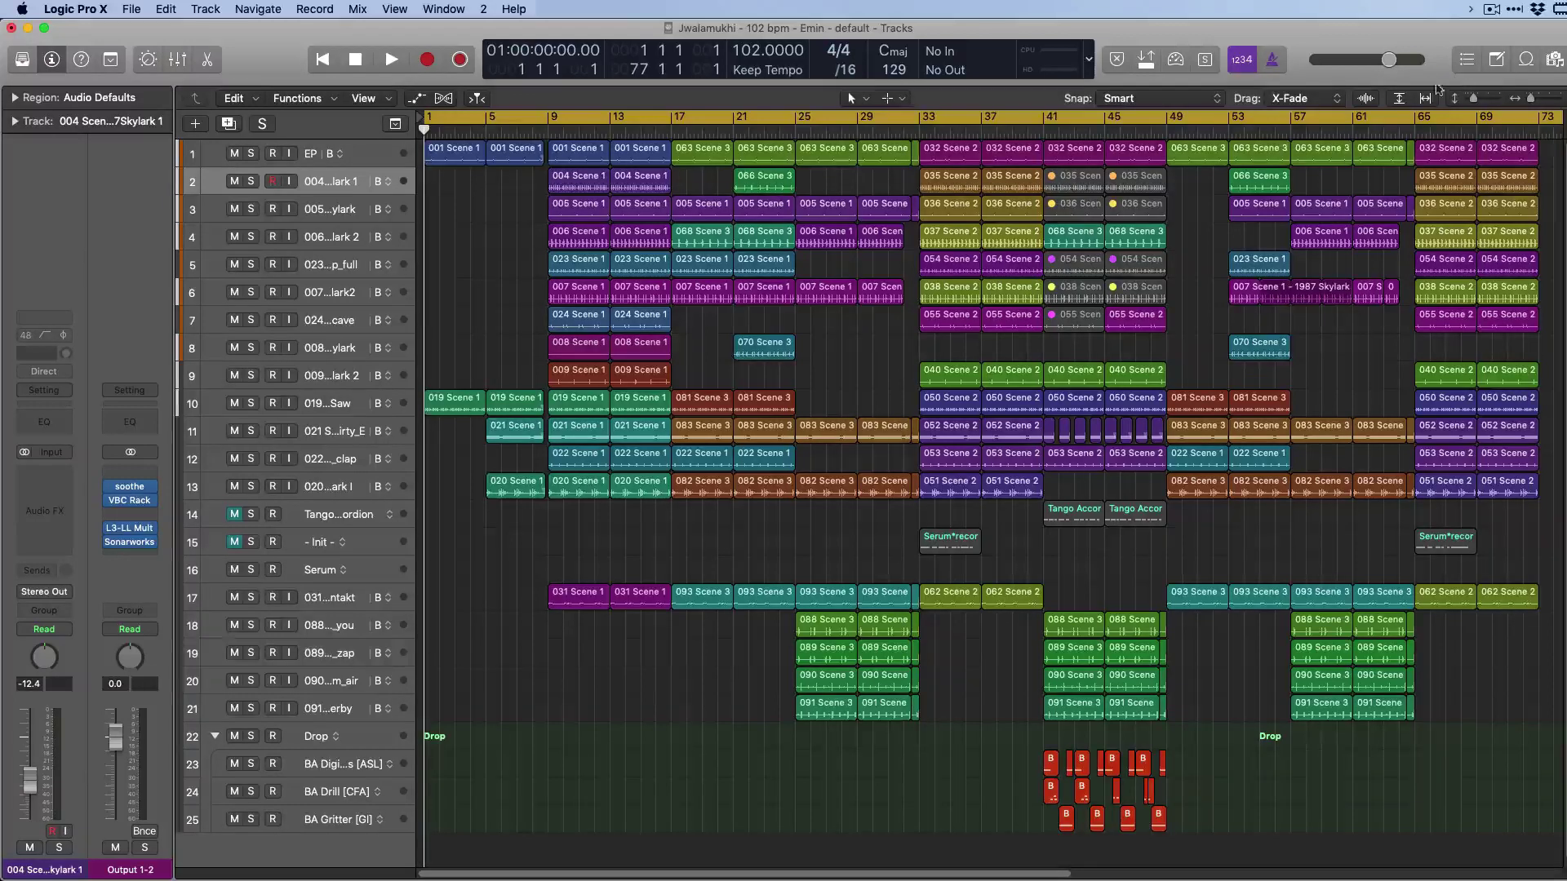
pyautogui.click(334, 408)
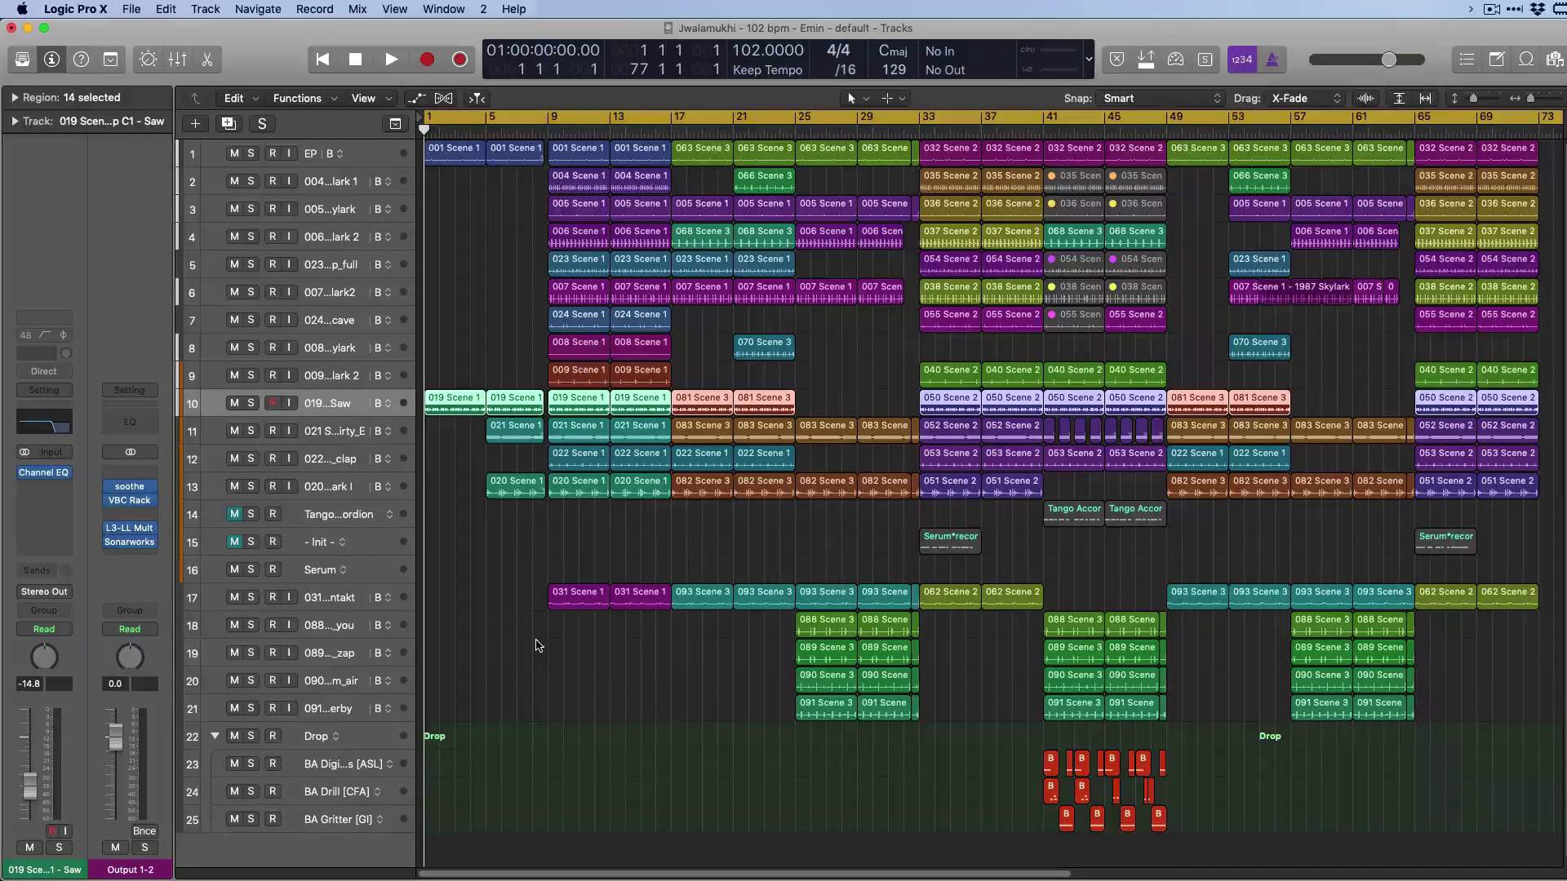
# Hide the Tango Accordion and Init tracks (14–15) from the arrangement.
pyautogui.click(532, 756)
pyautogui.press('super+a')
pyautogui.click(514, 707)
pyautogui.click(310, 523)
pyautogui.keyDown('shift'); pyautogui.click(320, 545); pyautogui.keyUp('shift')
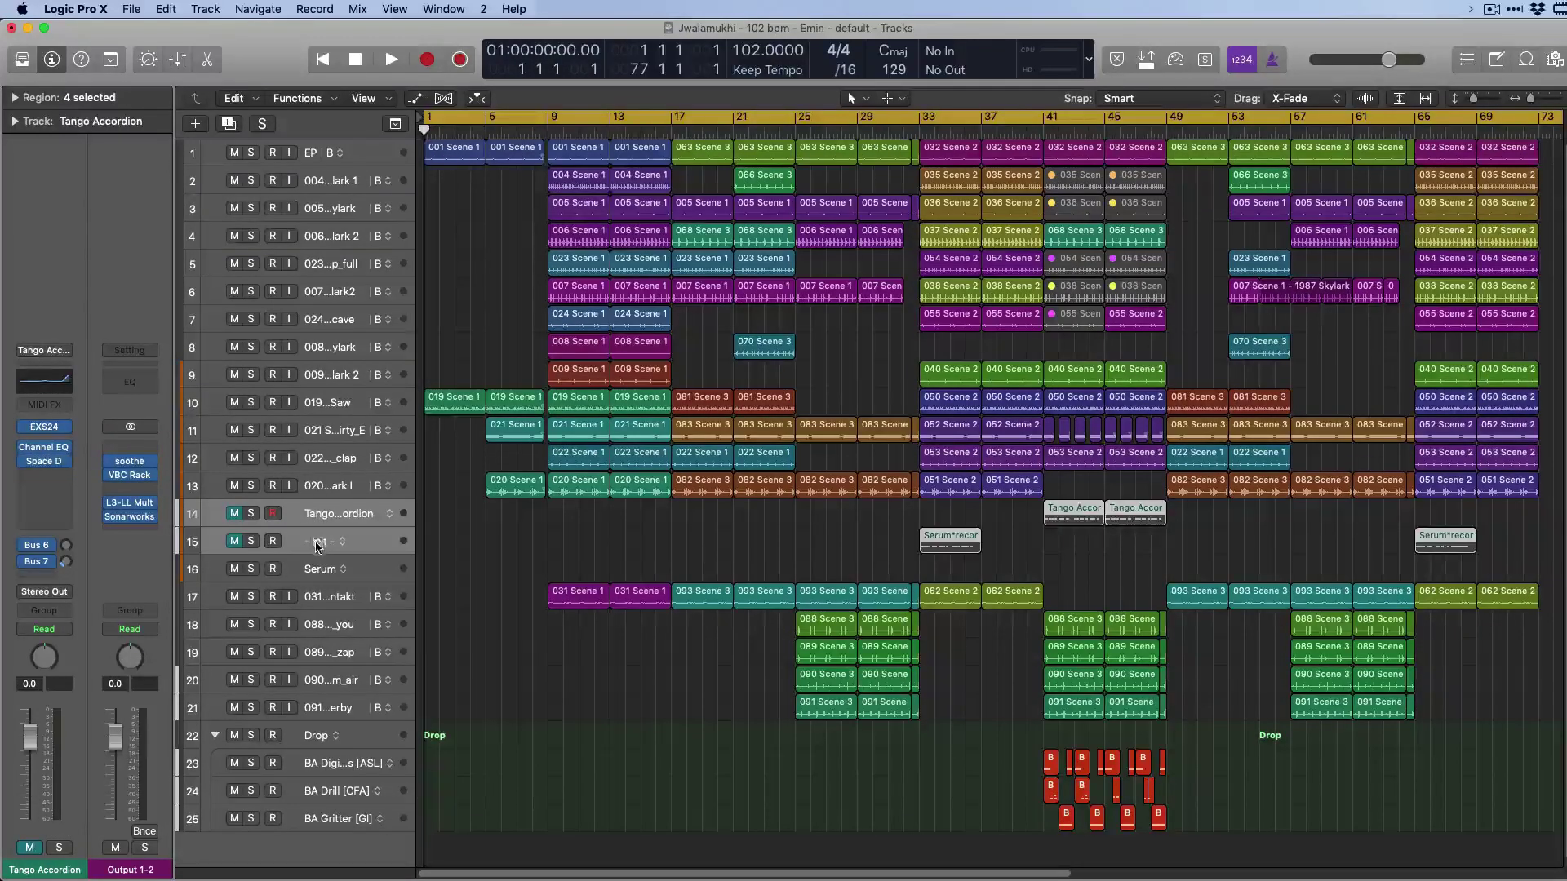
pyautogui.press('h')
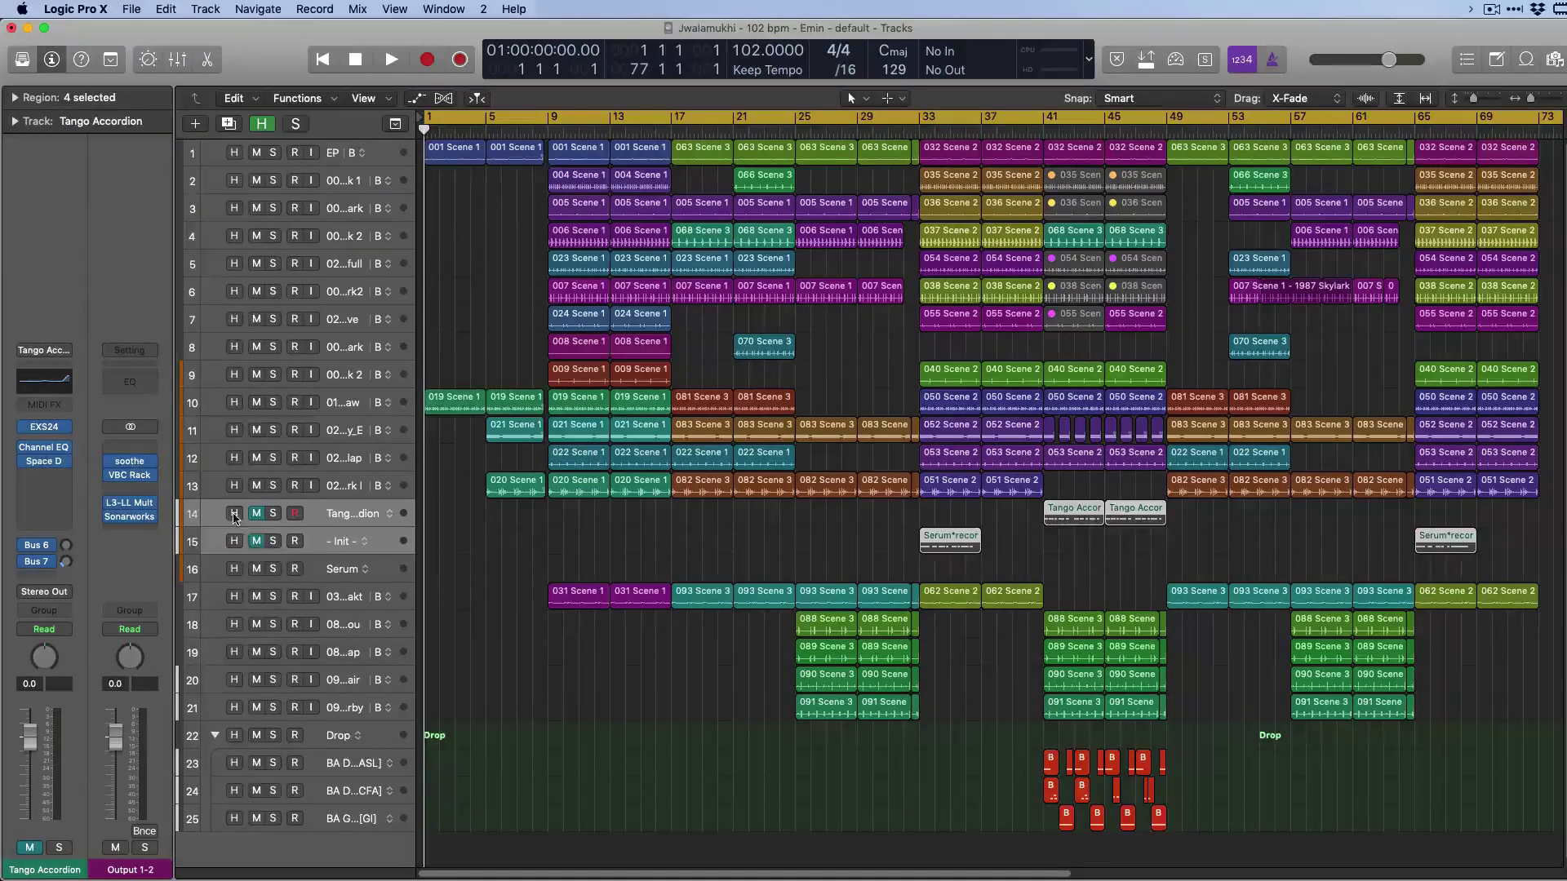
pyautogui.click(234, 516)
pyautogui.click(262, 123)
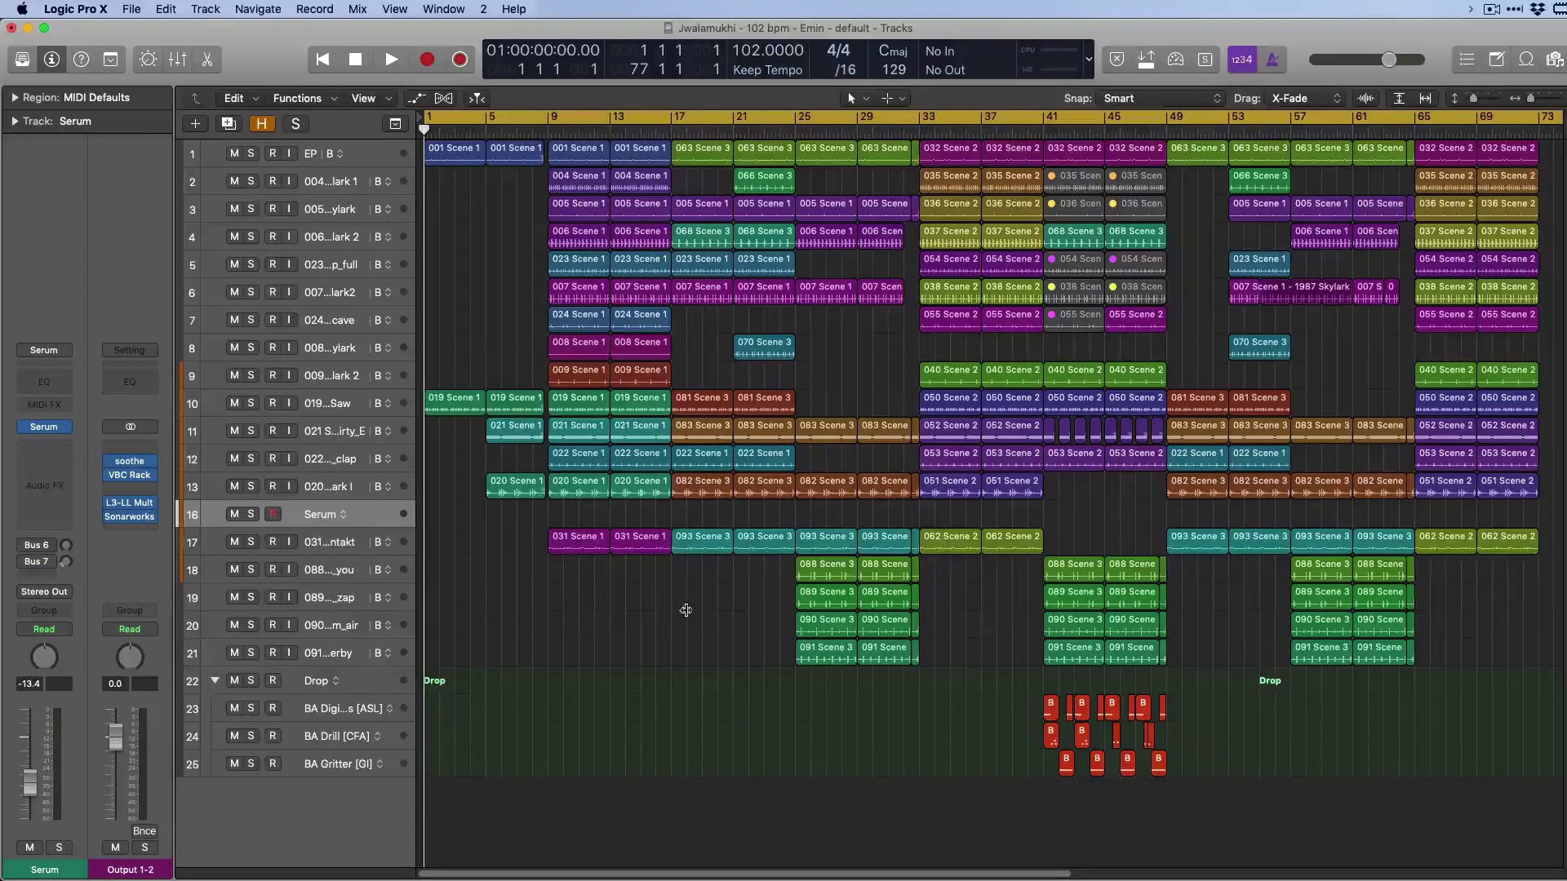
# Move the project end marker from bar 77 back to bar 74.
pyautogui.click(359, 160)
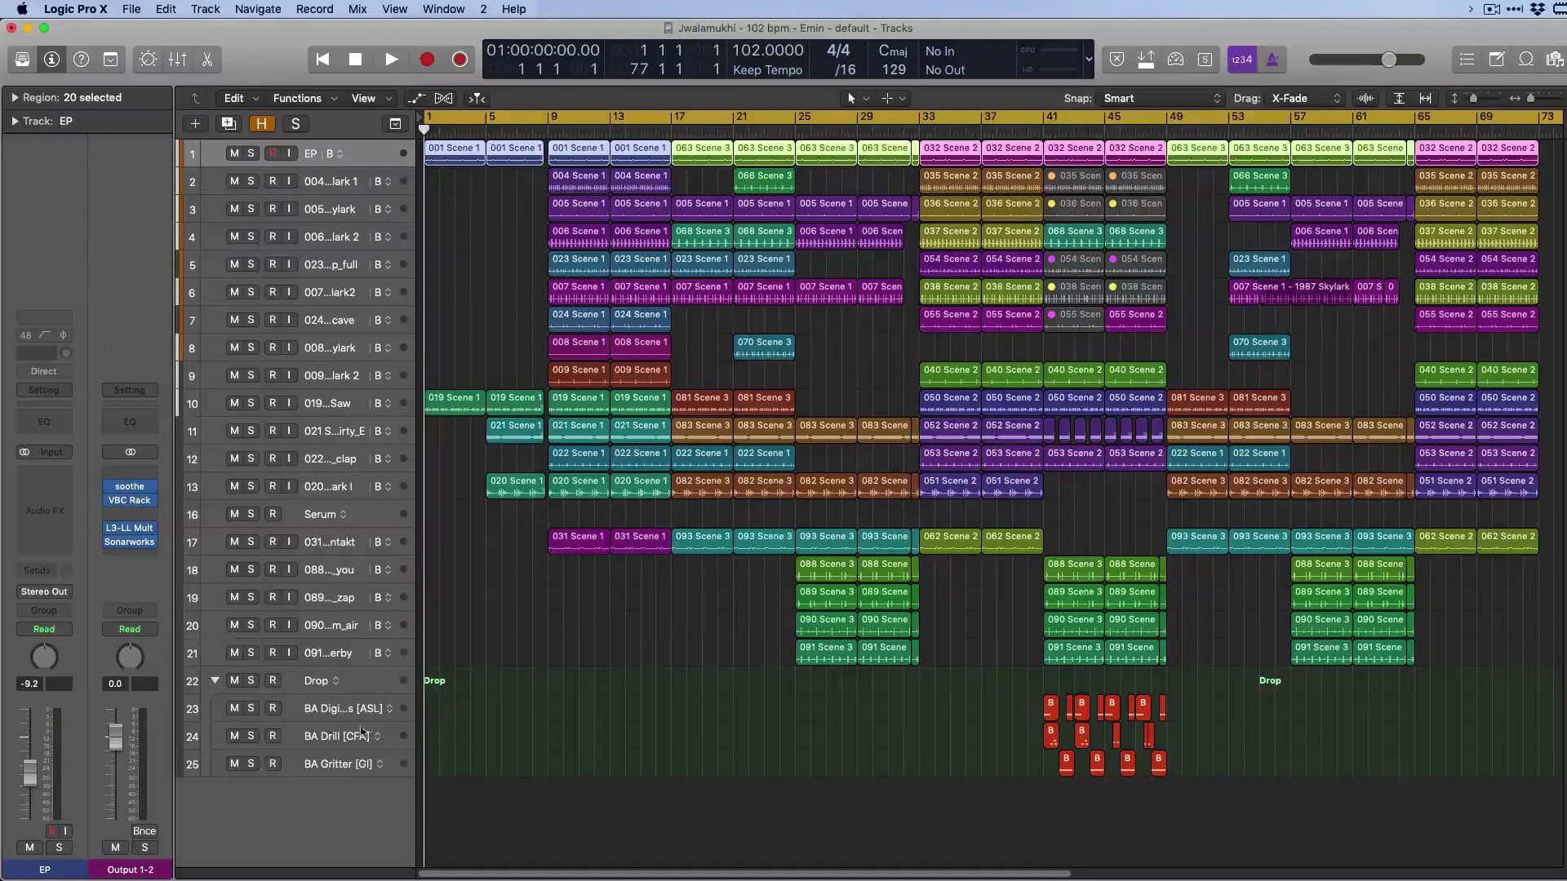
pyautogui.press('super+a')
pyautogui.hscroll(10, 1147, 604)
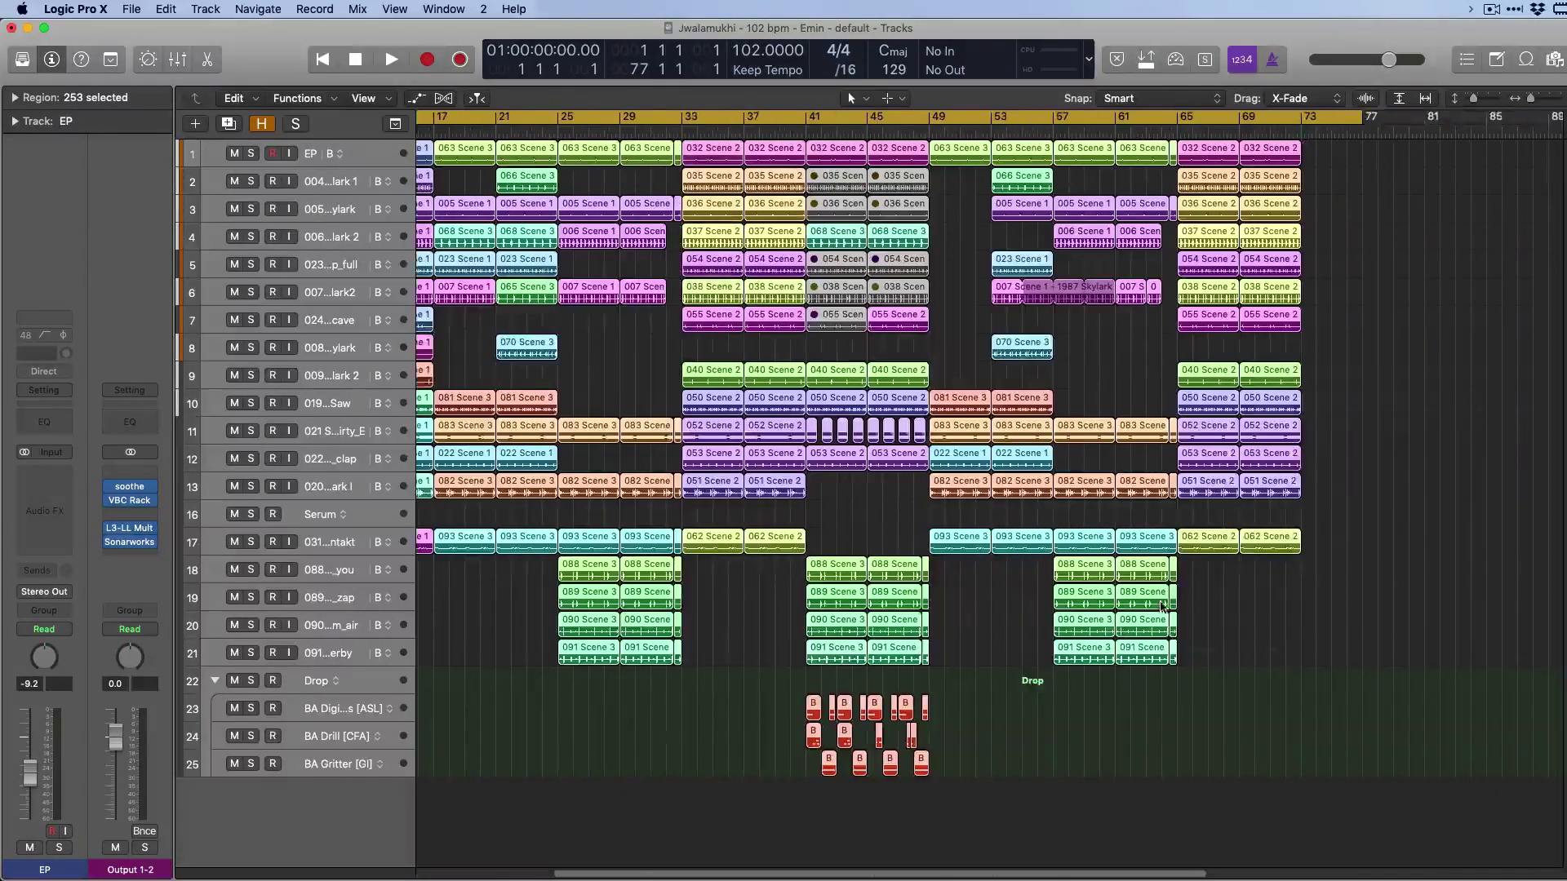
pyautogui.hscroll(4, 1139, 601)
pyautogui.click(1134, 595)
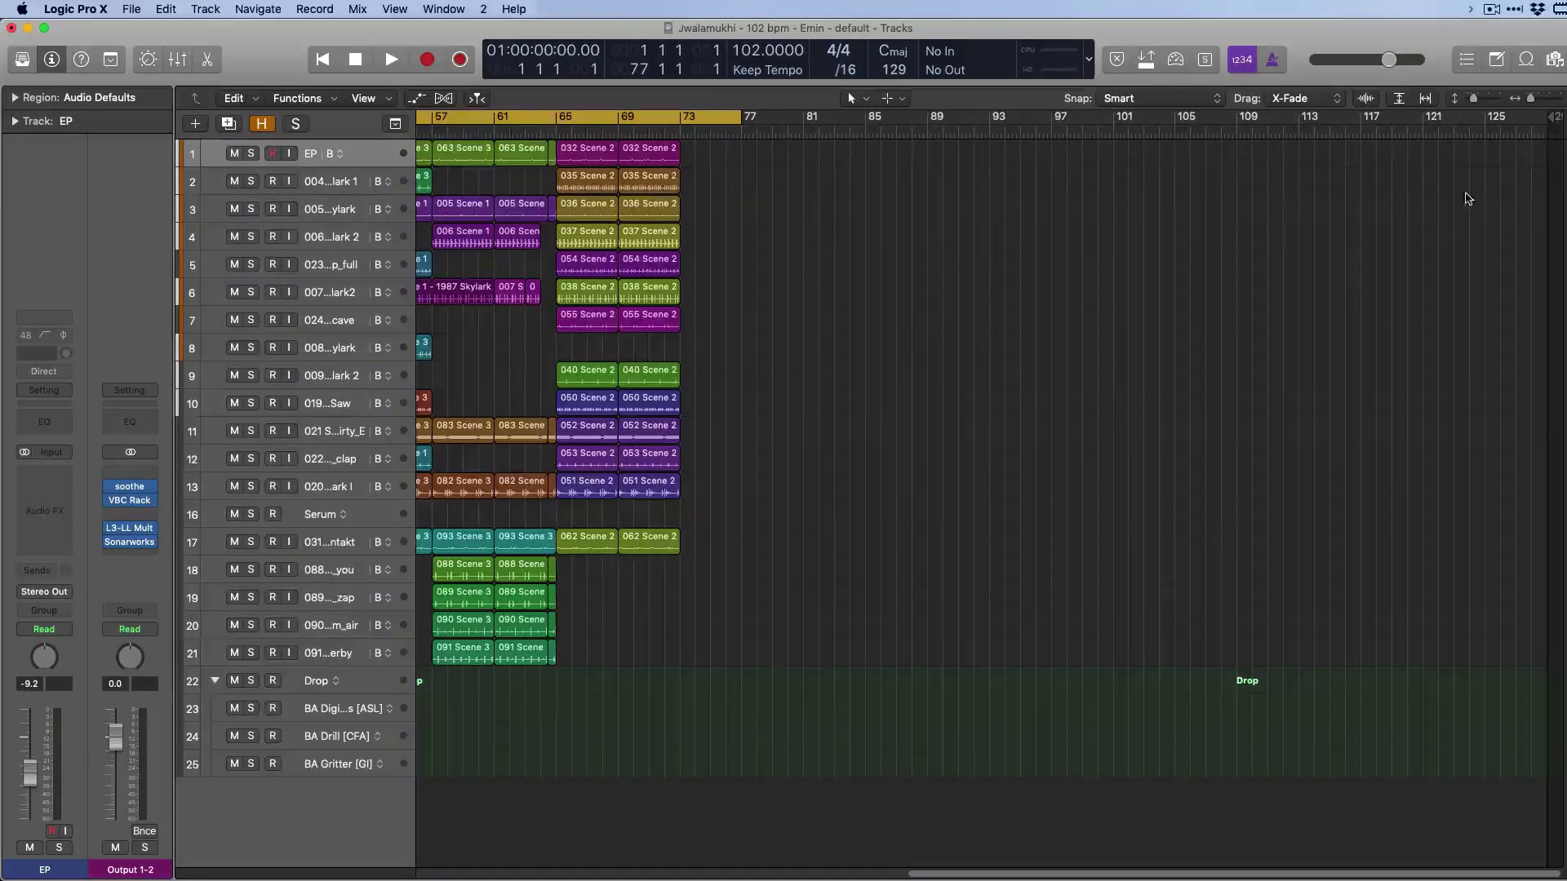
pyautogui.moveTo(1561, 122); pyautogui.dragTo(741, 150)
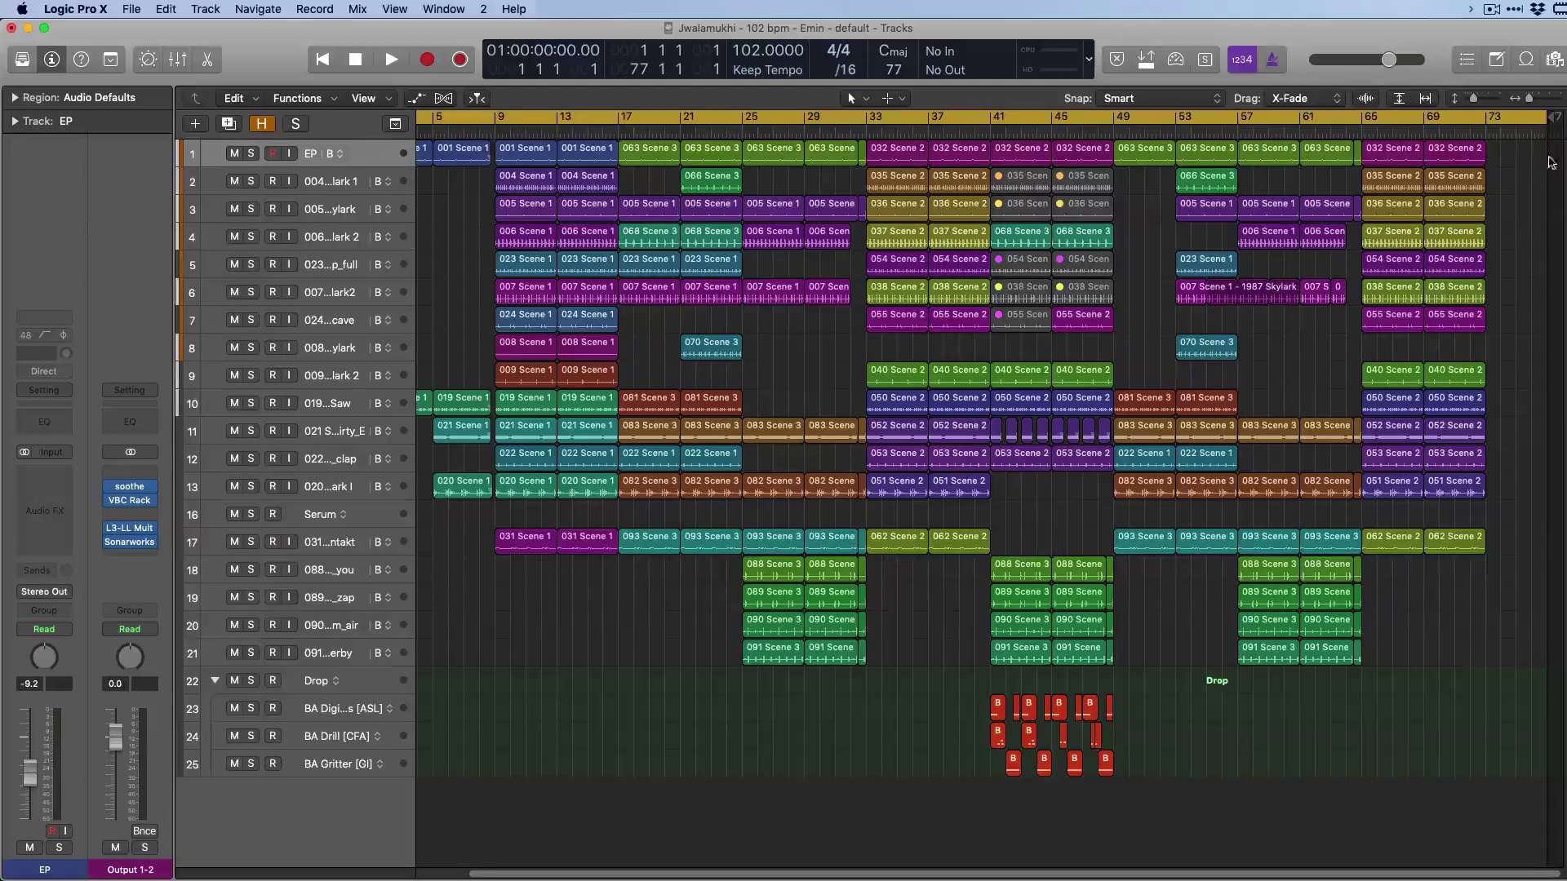
pyautogui.moveTo(1525, 122); pyautogui.dragTo(1461, 137)
pyautogui.press('super+a')
pyautogui.hscroll(-3, 653, 689)
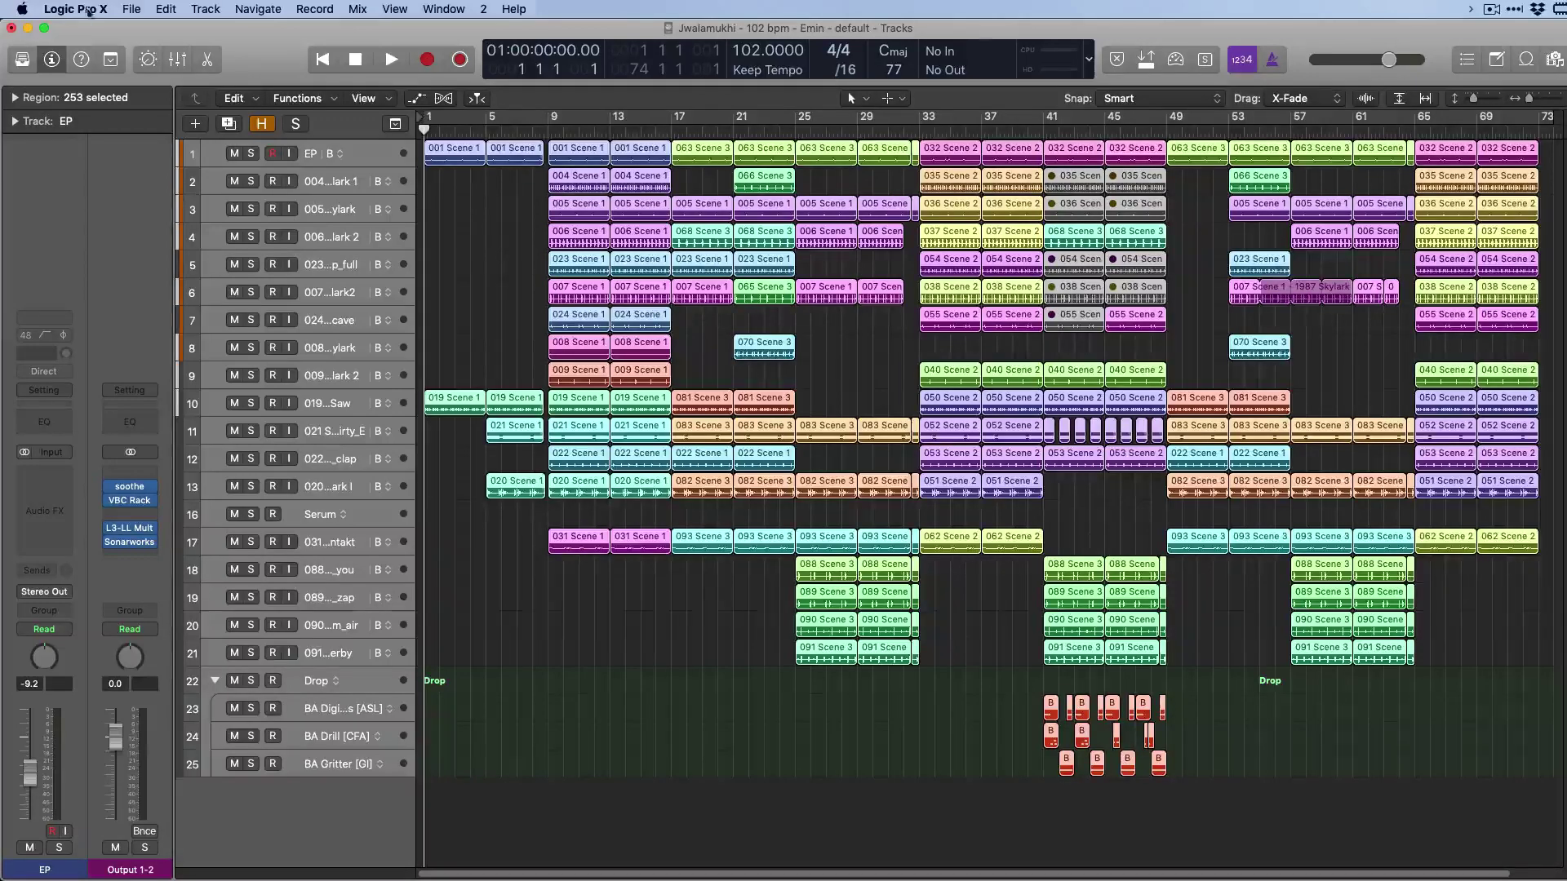
# Browse the Export menu without exporting, then select tracks from EP down to track 17.
pyautogui.click(129, 10)
pyautogui.moveTo(163, 357)
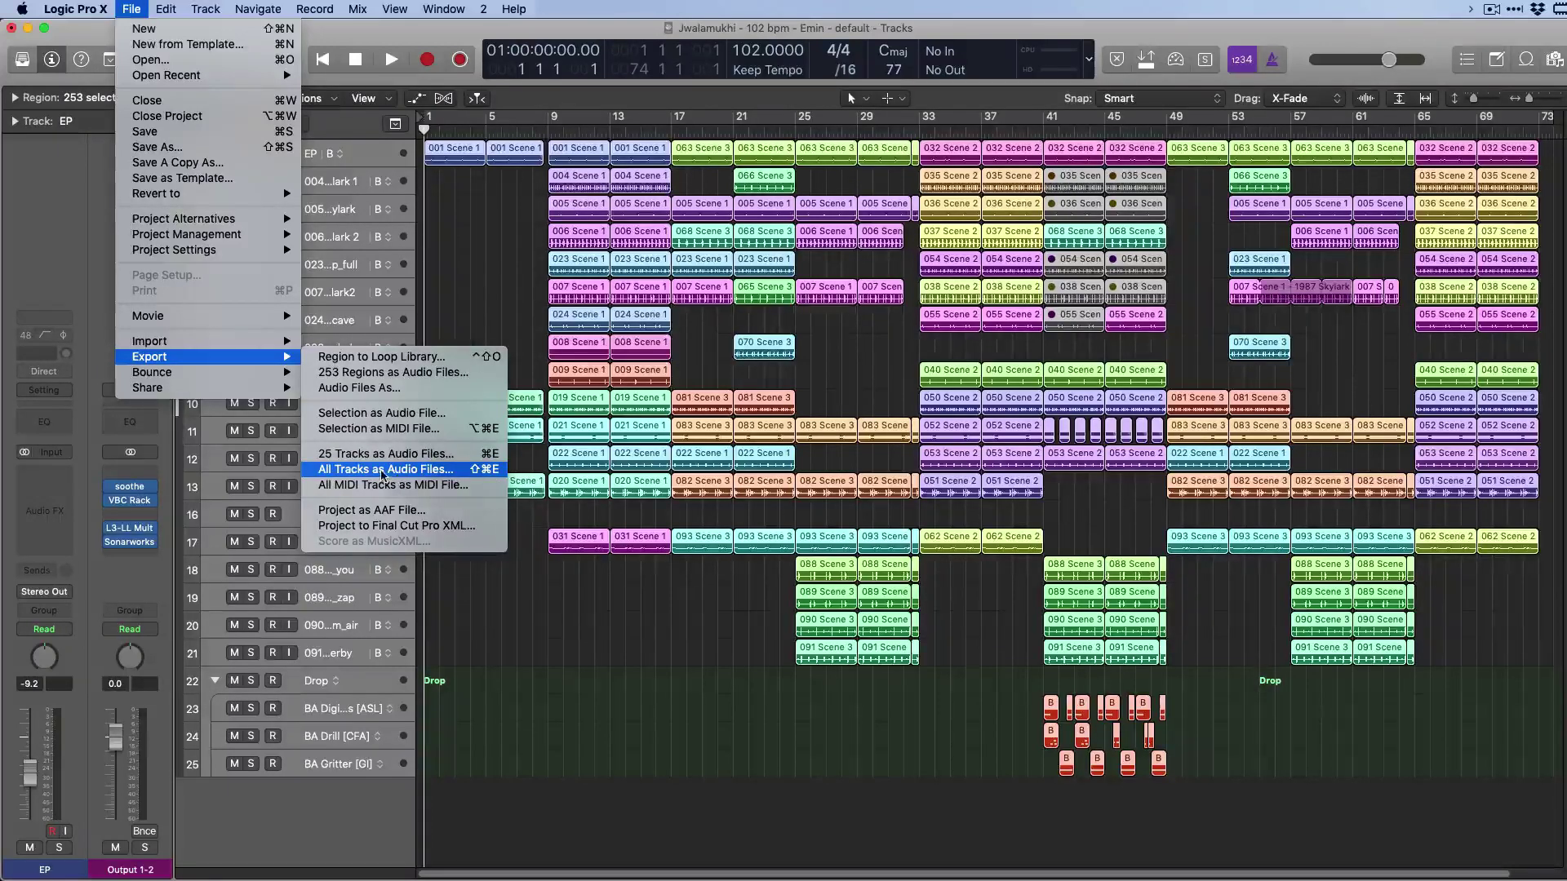
pyautogui.click(542, 690)
pyautogui.click(363, 160)
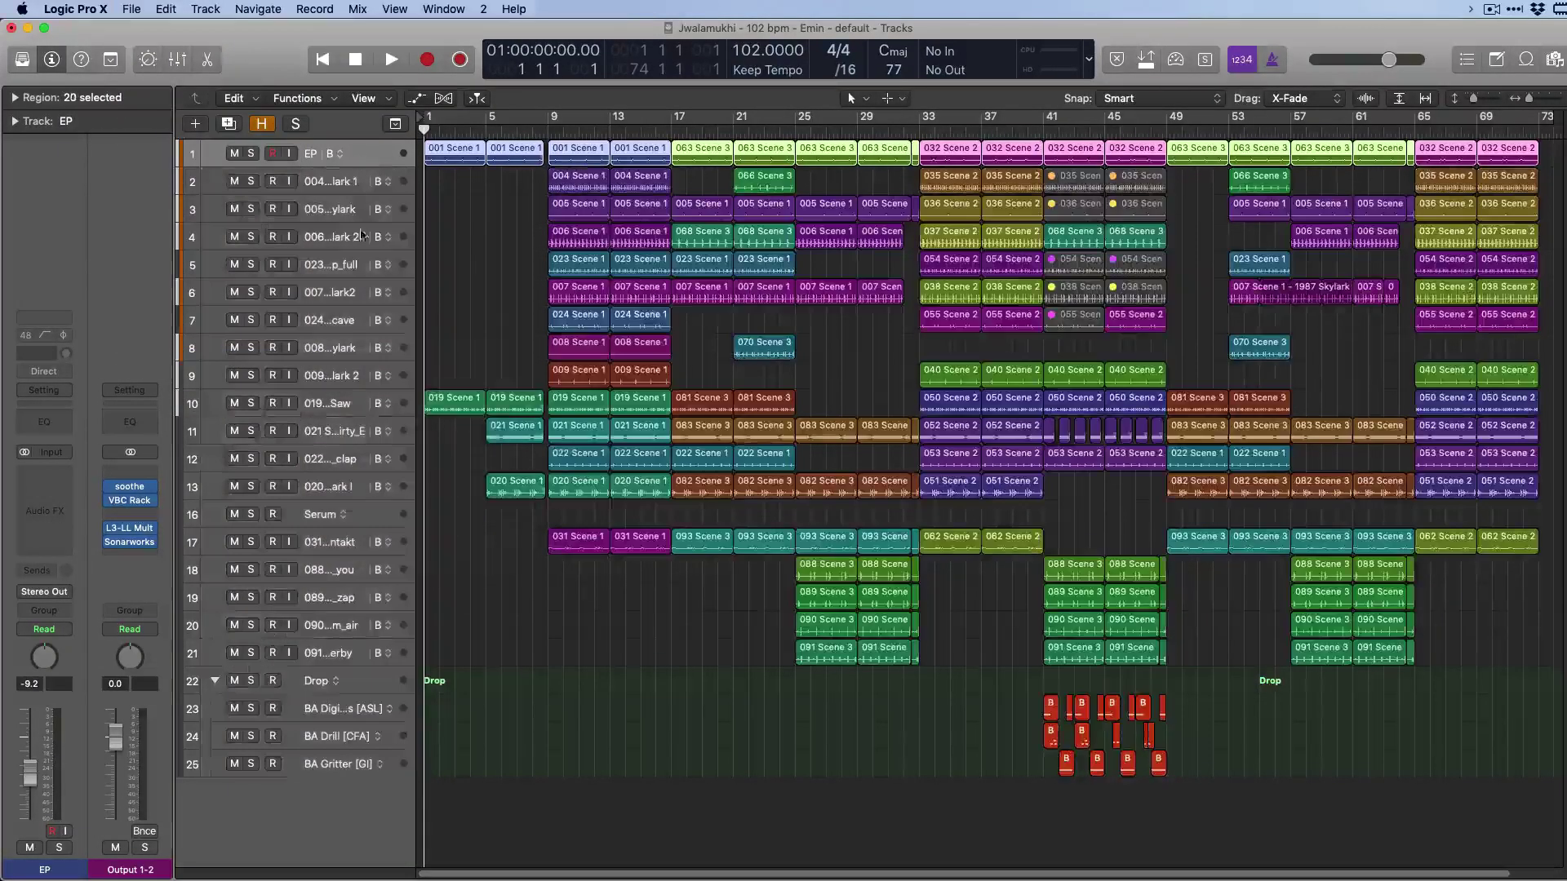
pyautogui.keyDown('shift'); pyautogui.click(337, 543); pyautogui.keyUp('shift')
# Select all regions and choose File > Export > All Tracks as Audio Files.
pyautogui.click(131, 9)
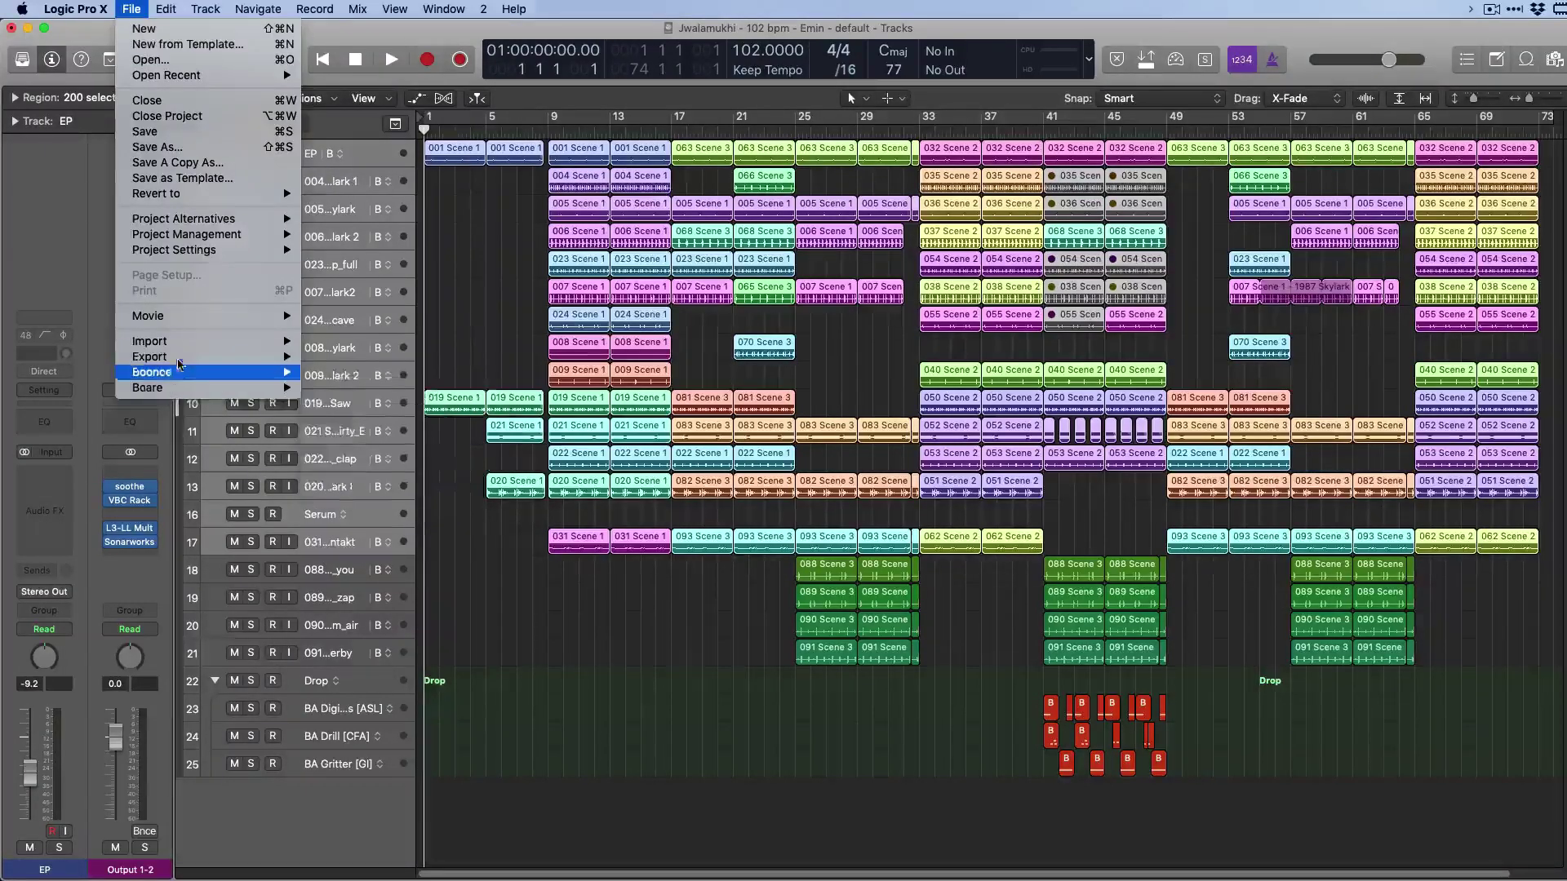
pyautogui.click(365, 157)
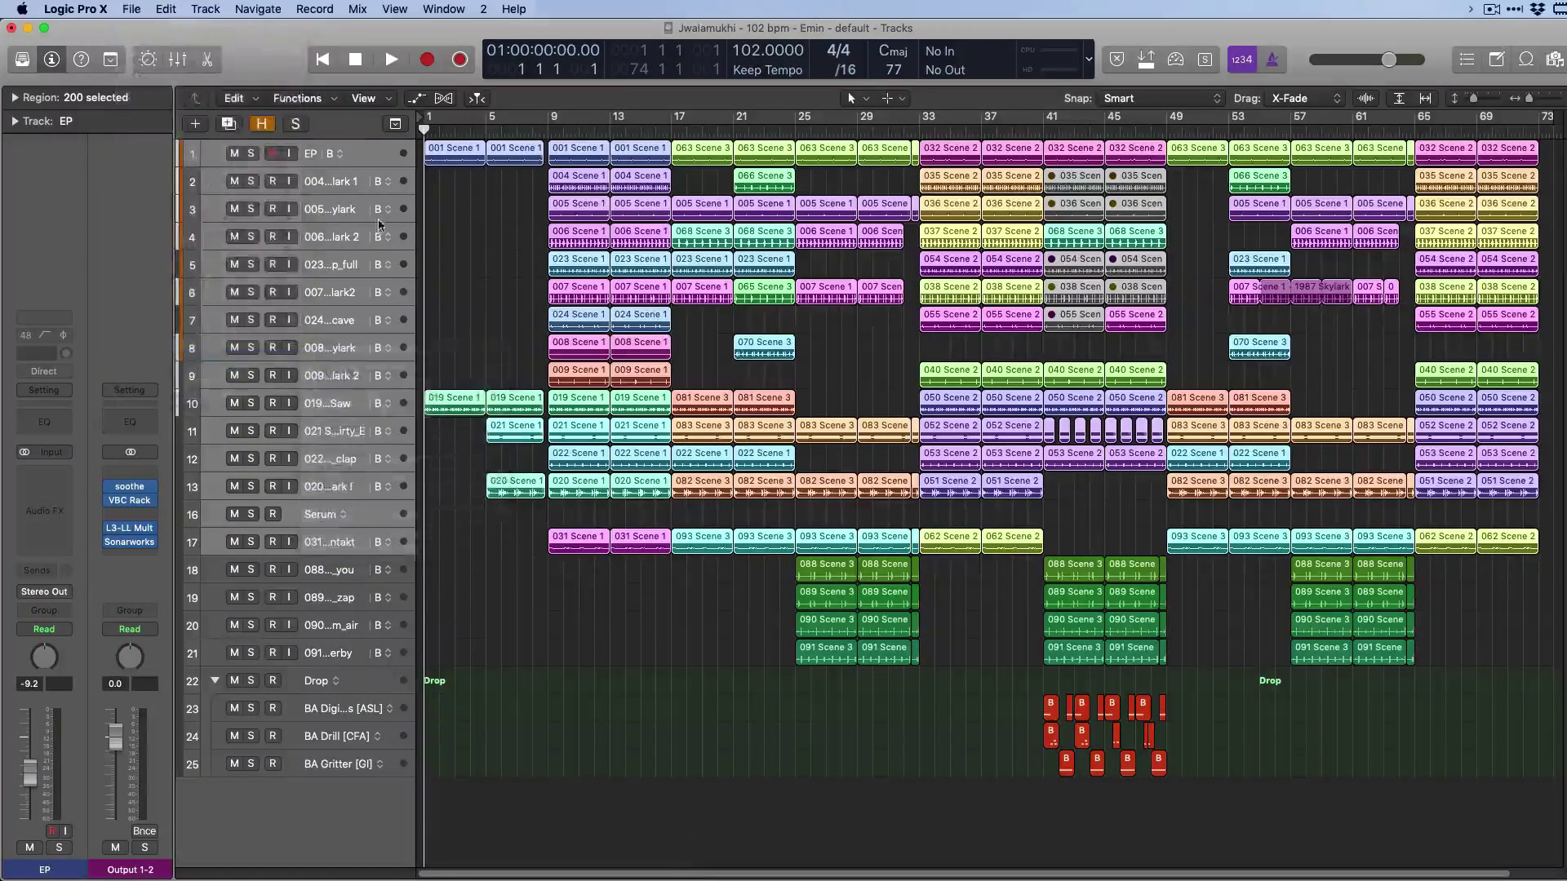
pyautogui.click(363, 156)
pyautogui.press('super+a')
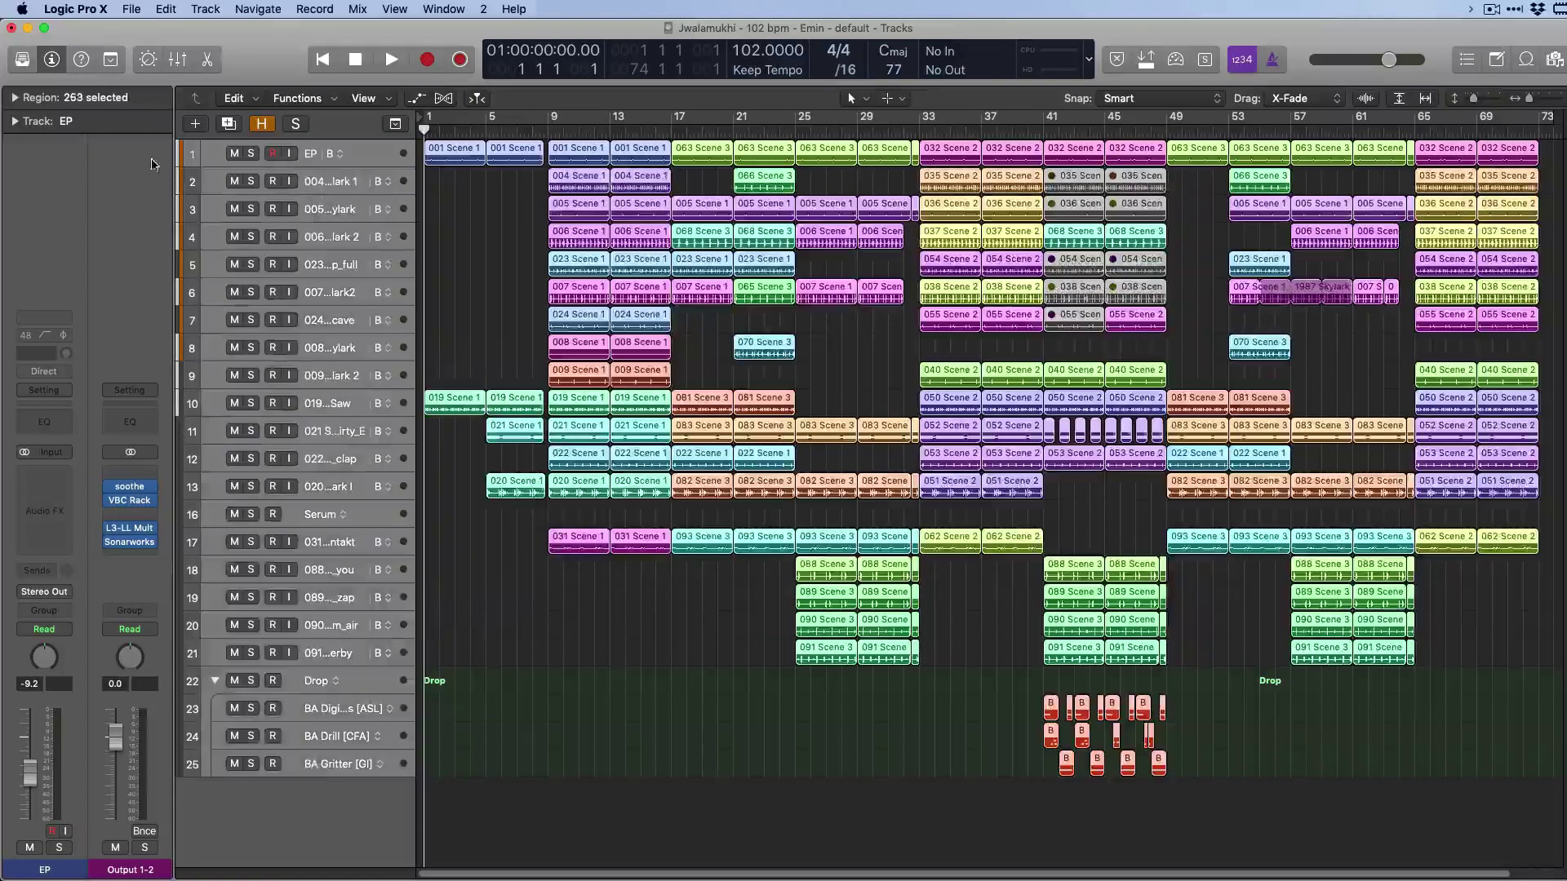
pyautogui.click(132, 9)
pyautogui.moveTo(245, 357)
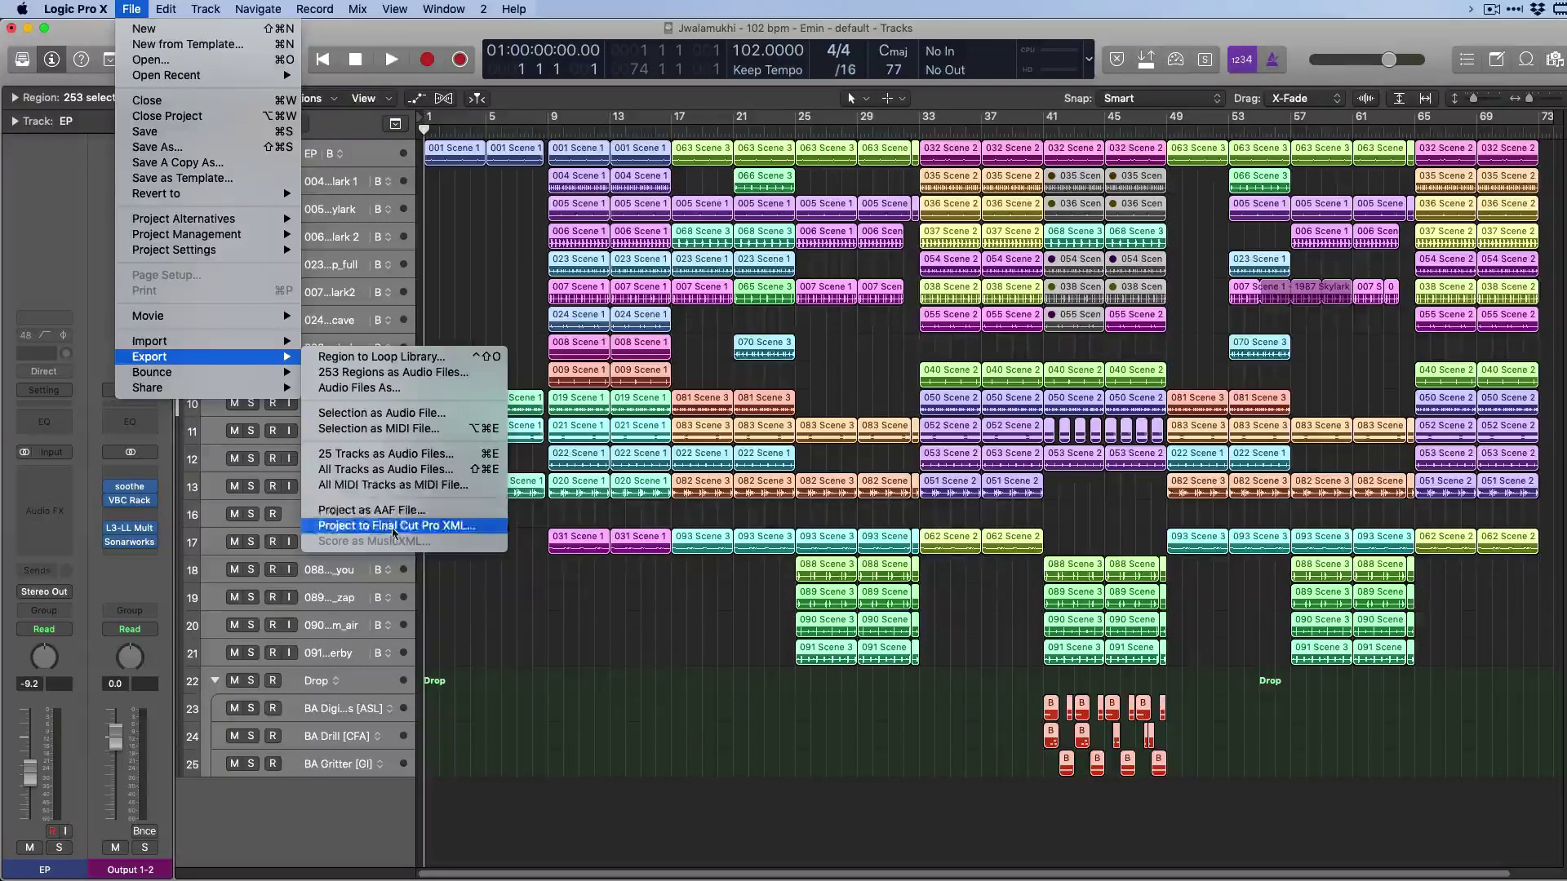
pyautogui.click(381, 471)
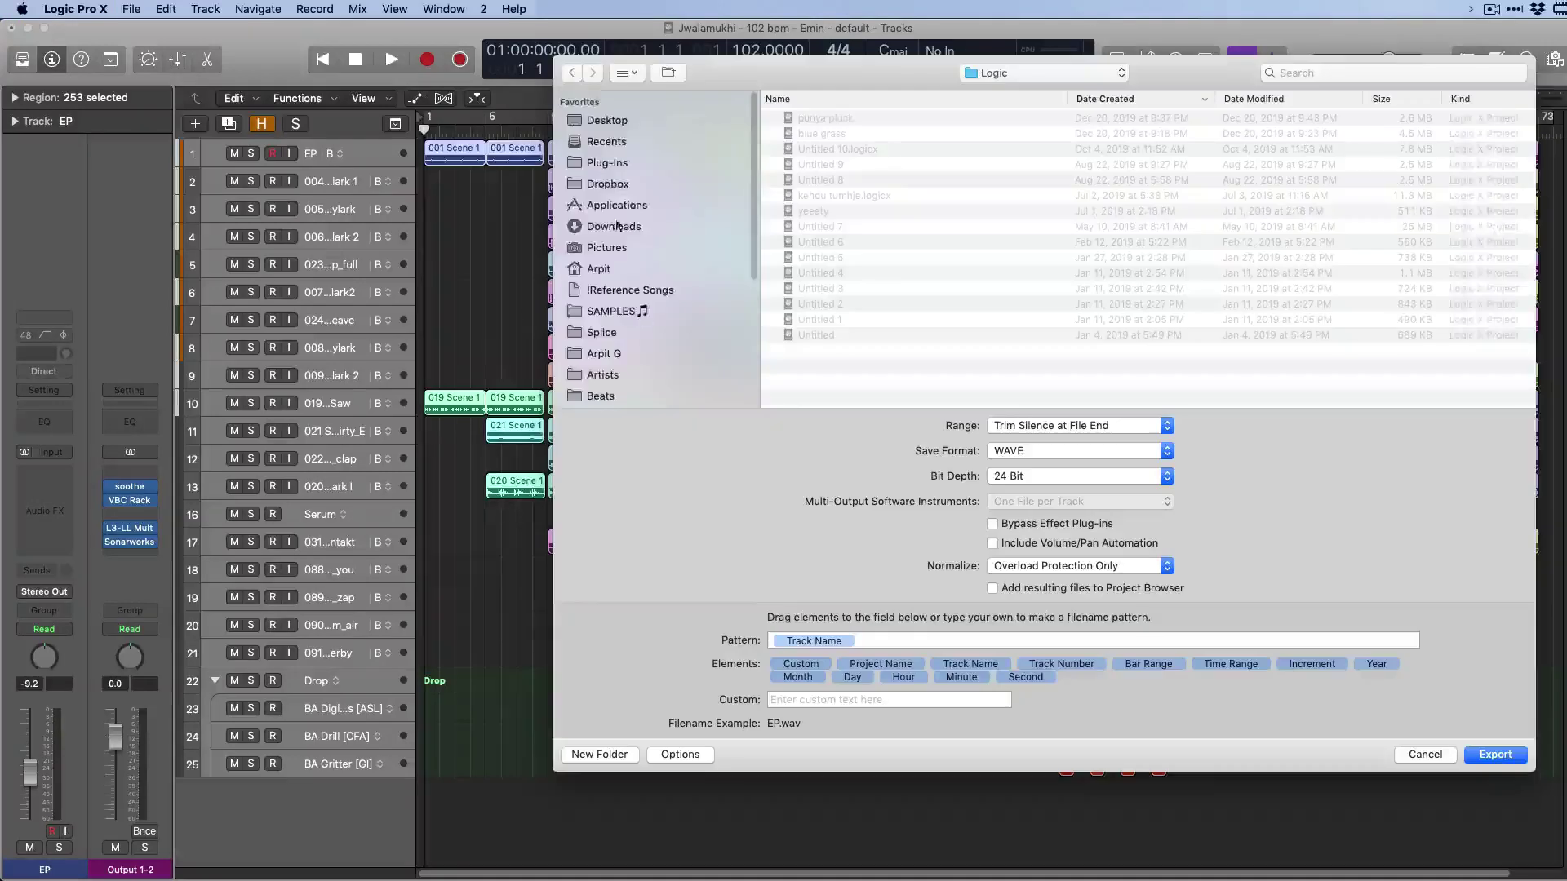
# Create a new 'Test' folder on the Desktop as the stem export destination.
pyautogui.click(607, 121)
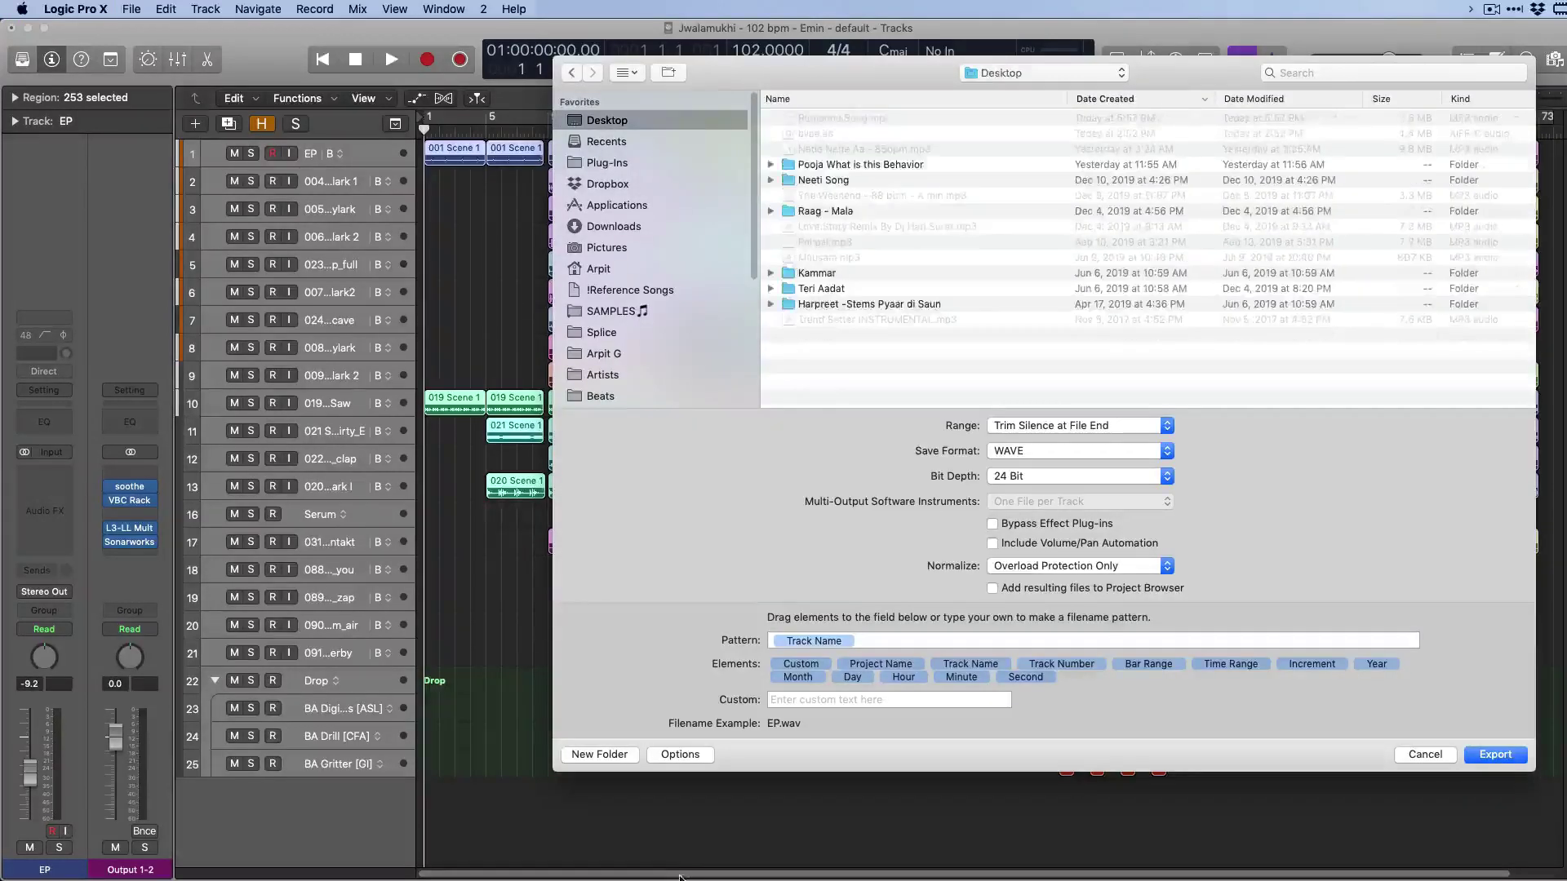
pyautogui.click(610, 755)
pyautogui.write('Test')
pyautogui.press('Return')
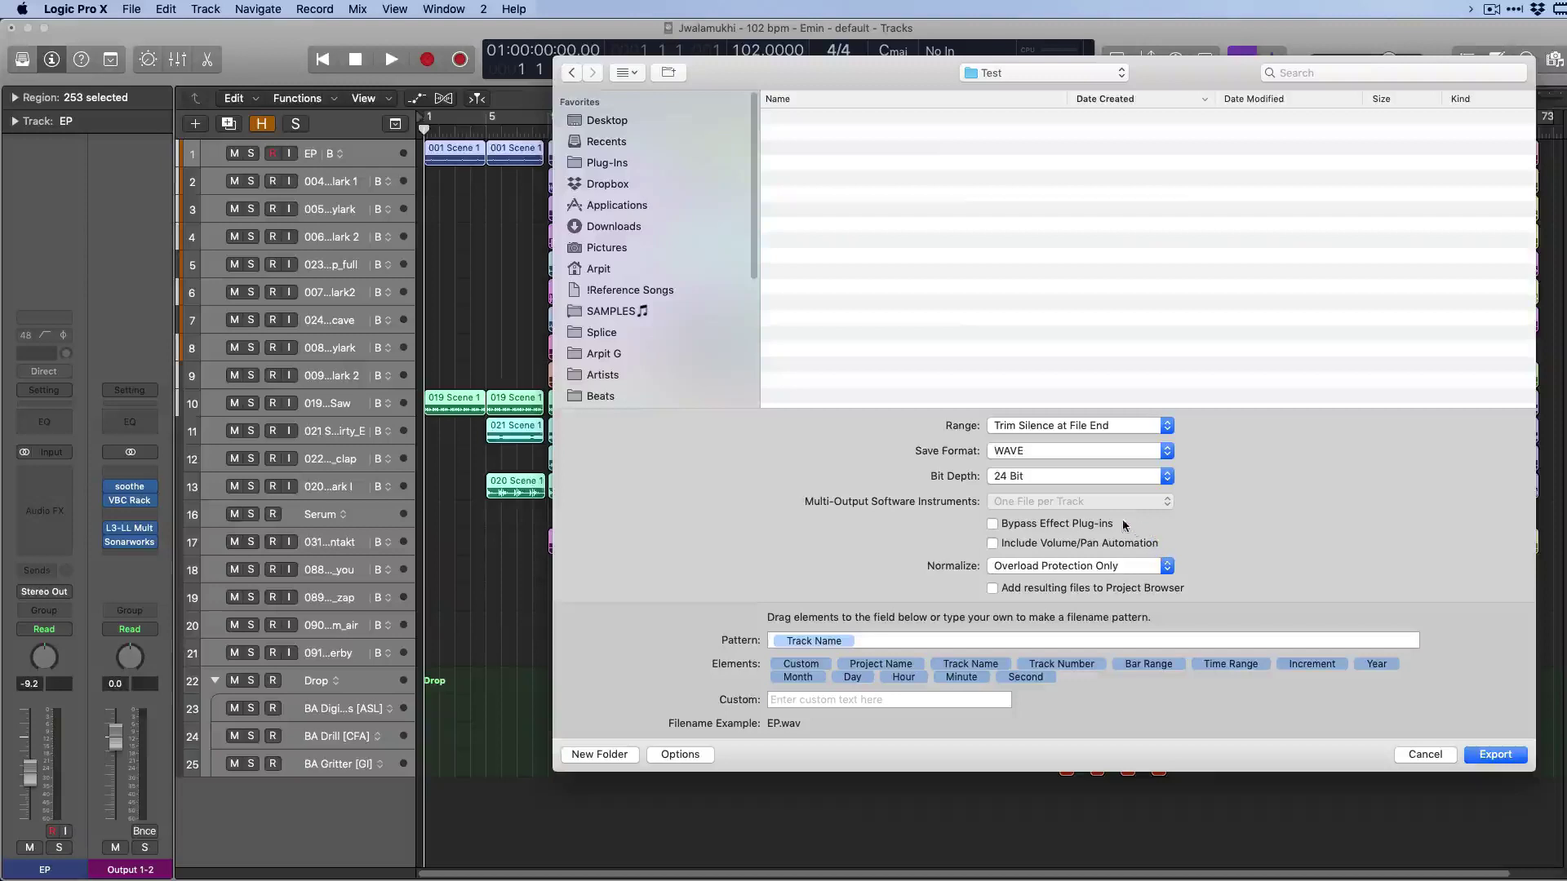
# Set Range to Extend File Length to Project End and keep WAVE as save format.
pyautogui.click(1090, 430)
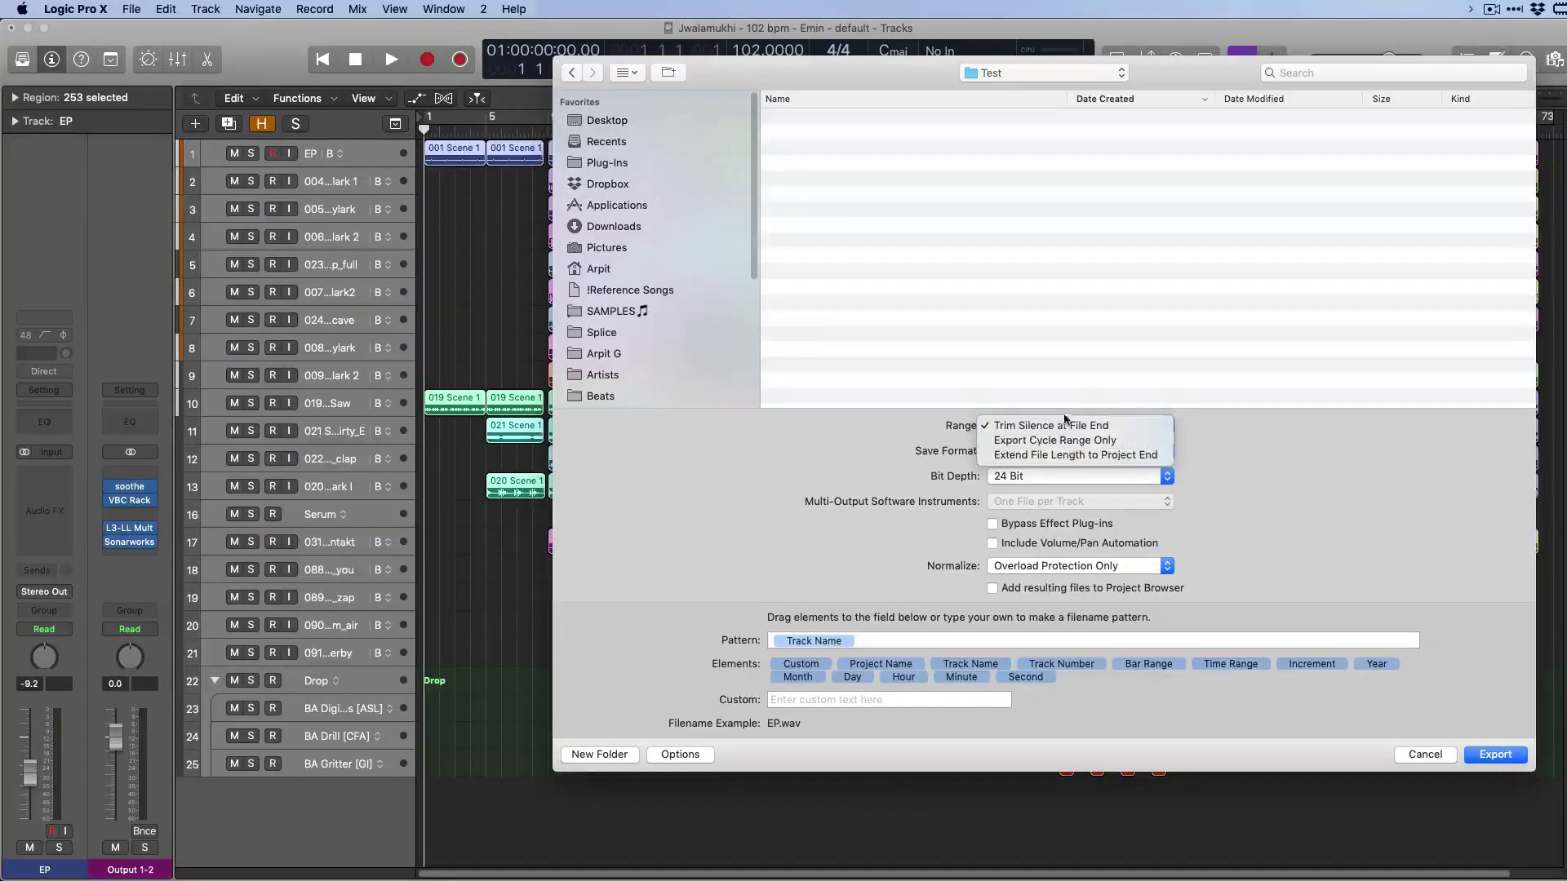
pyautogui.click(1077, 379)
pyautogui.click(1097, 426)
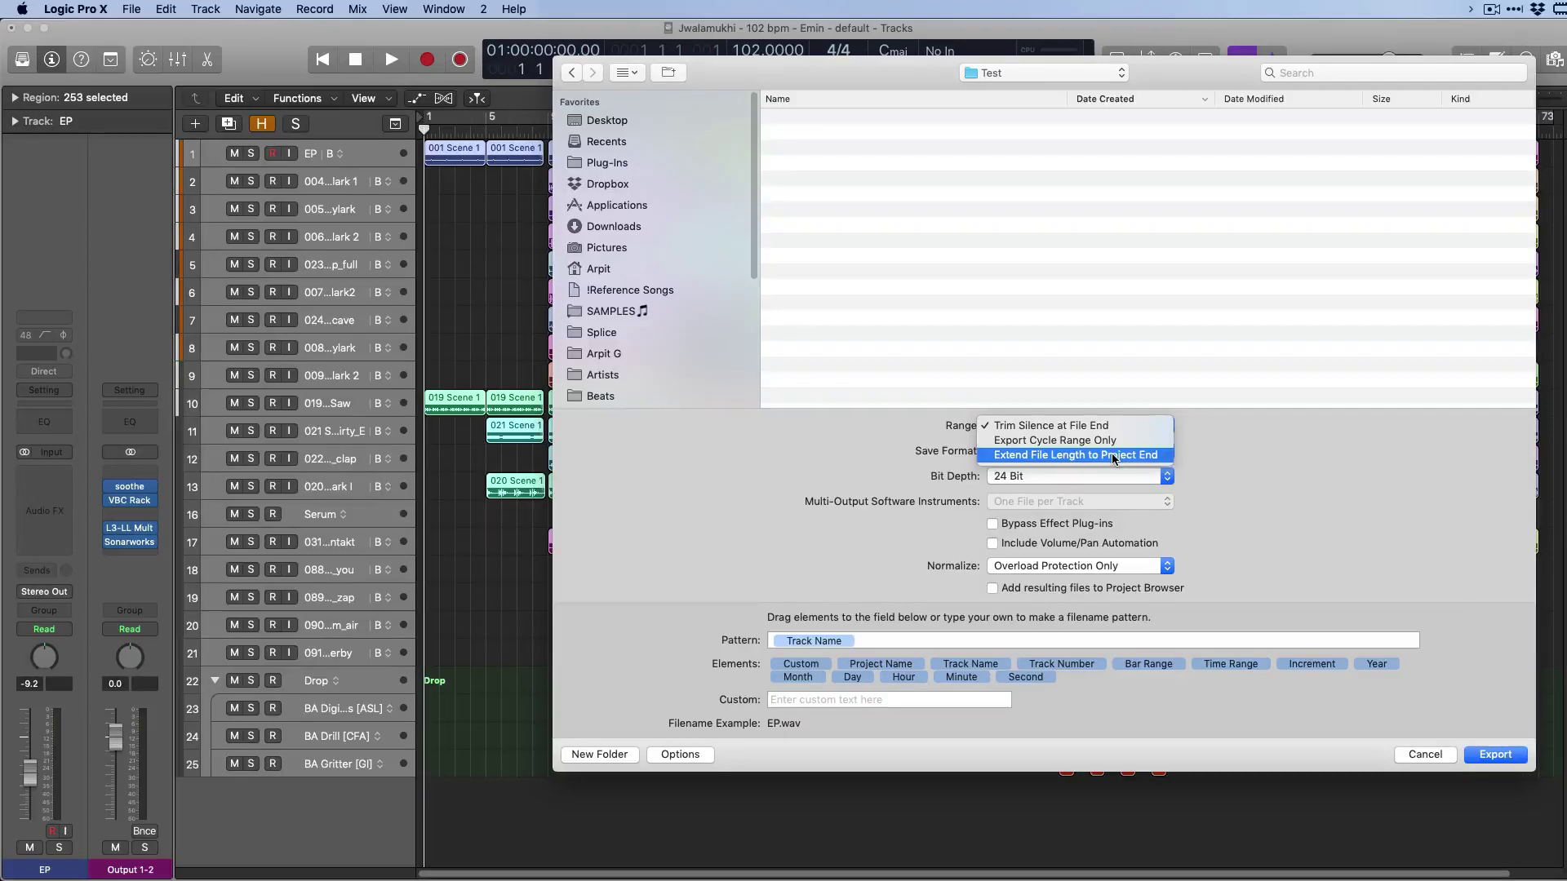
pyautogui.click(1035, 455)
pyautogui.click(1064, 451)
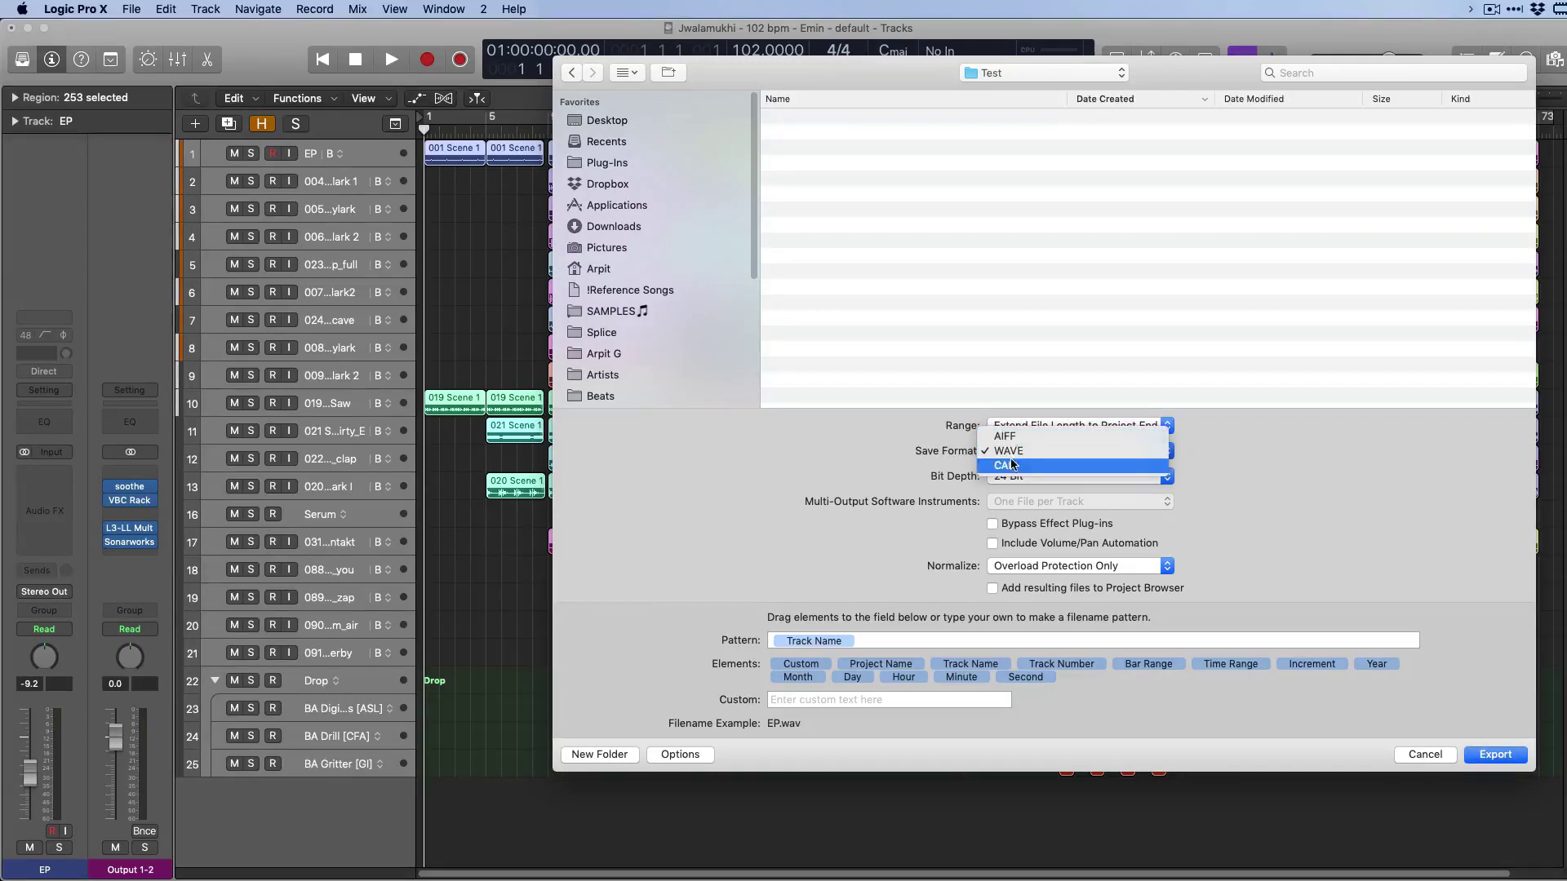
pyautogui.click(914, 465)
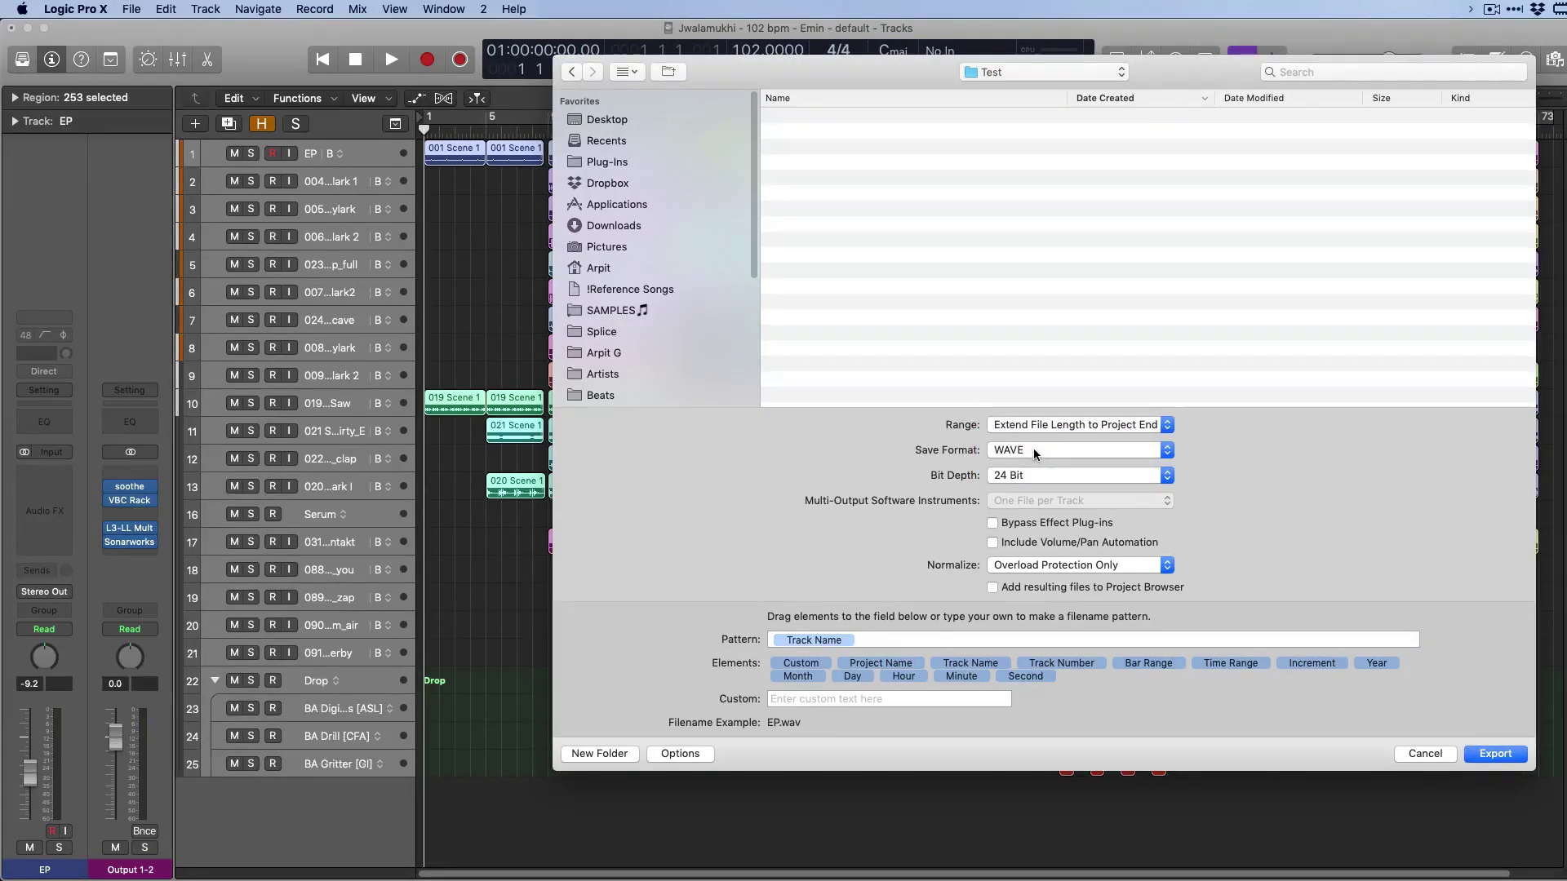
pyautogui.click(1026, 475)
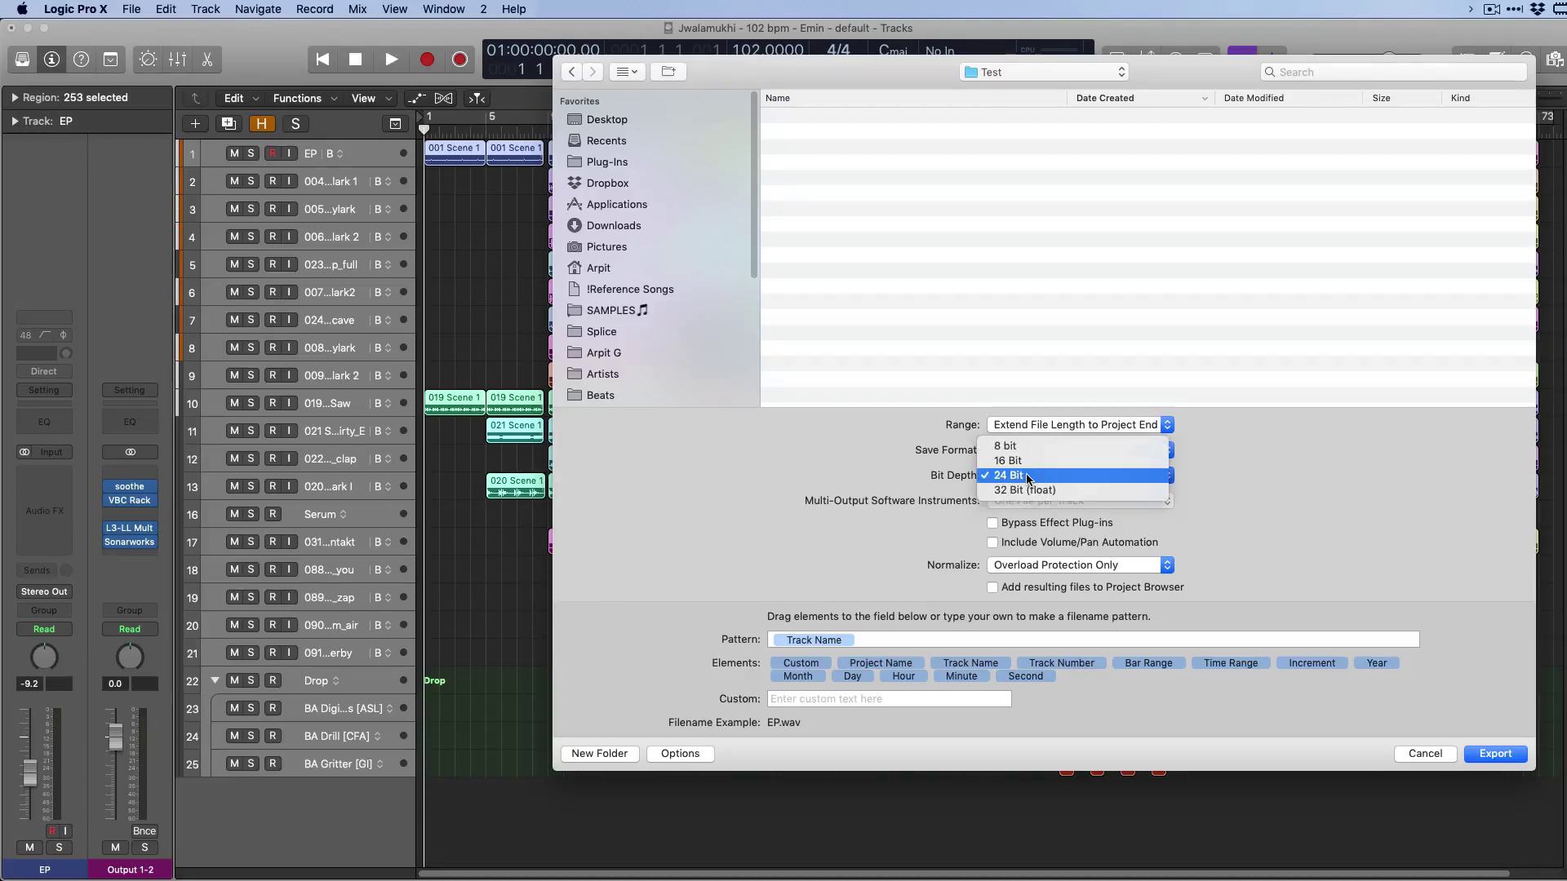
# Keep 24 Bit, bypass effect plug-ins, set Normalize to Off, and cancel the export window.
pyautogui.click(1207, 482)
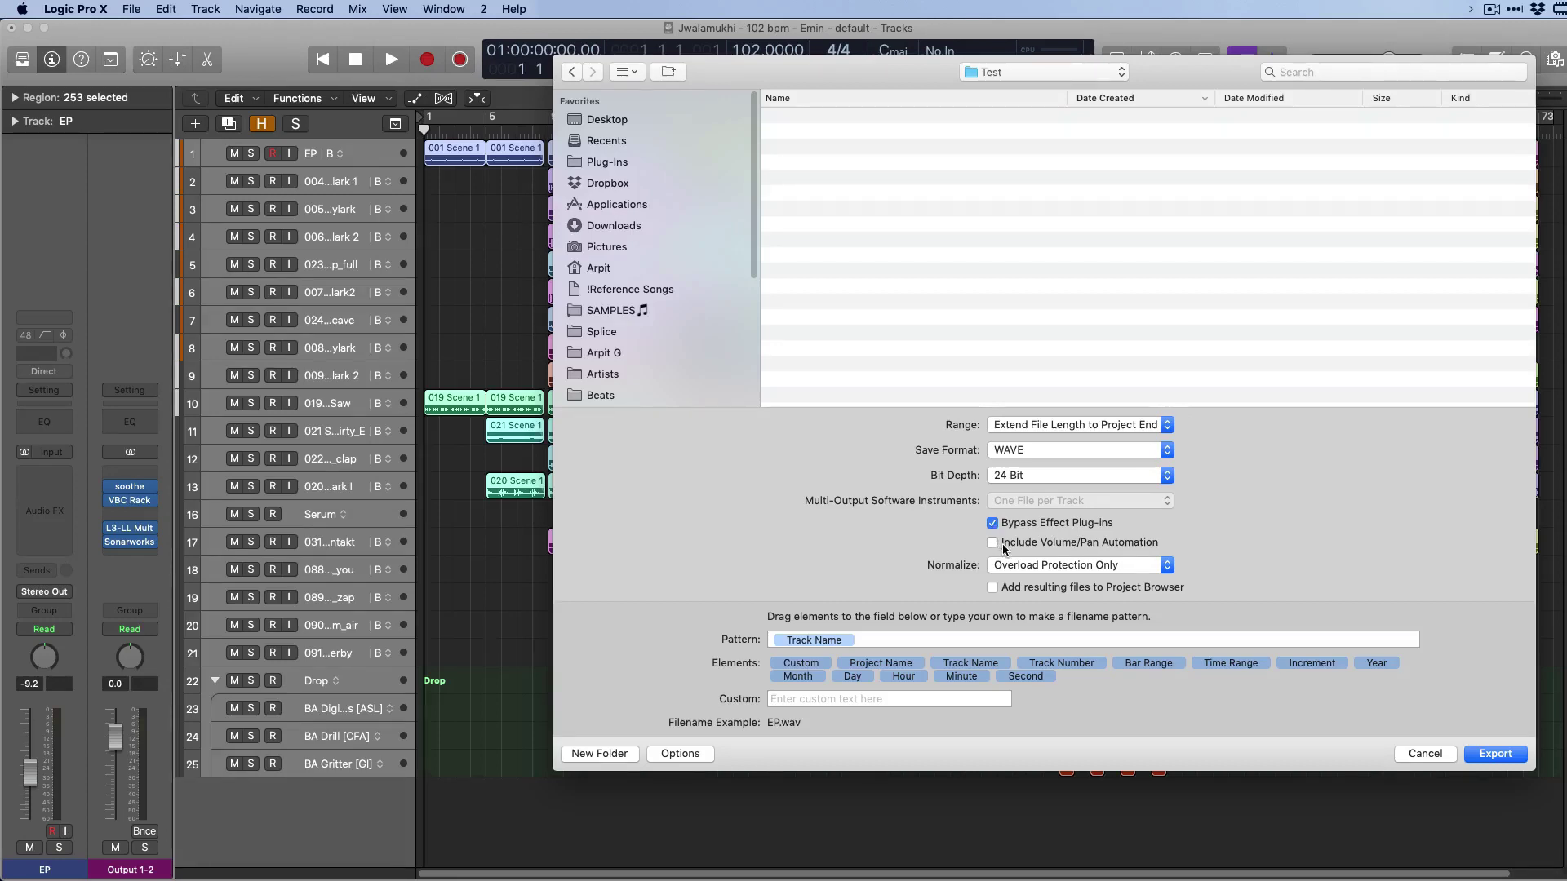
pyautogui.click(992, 544)
pyautogui.click(1035, 566)
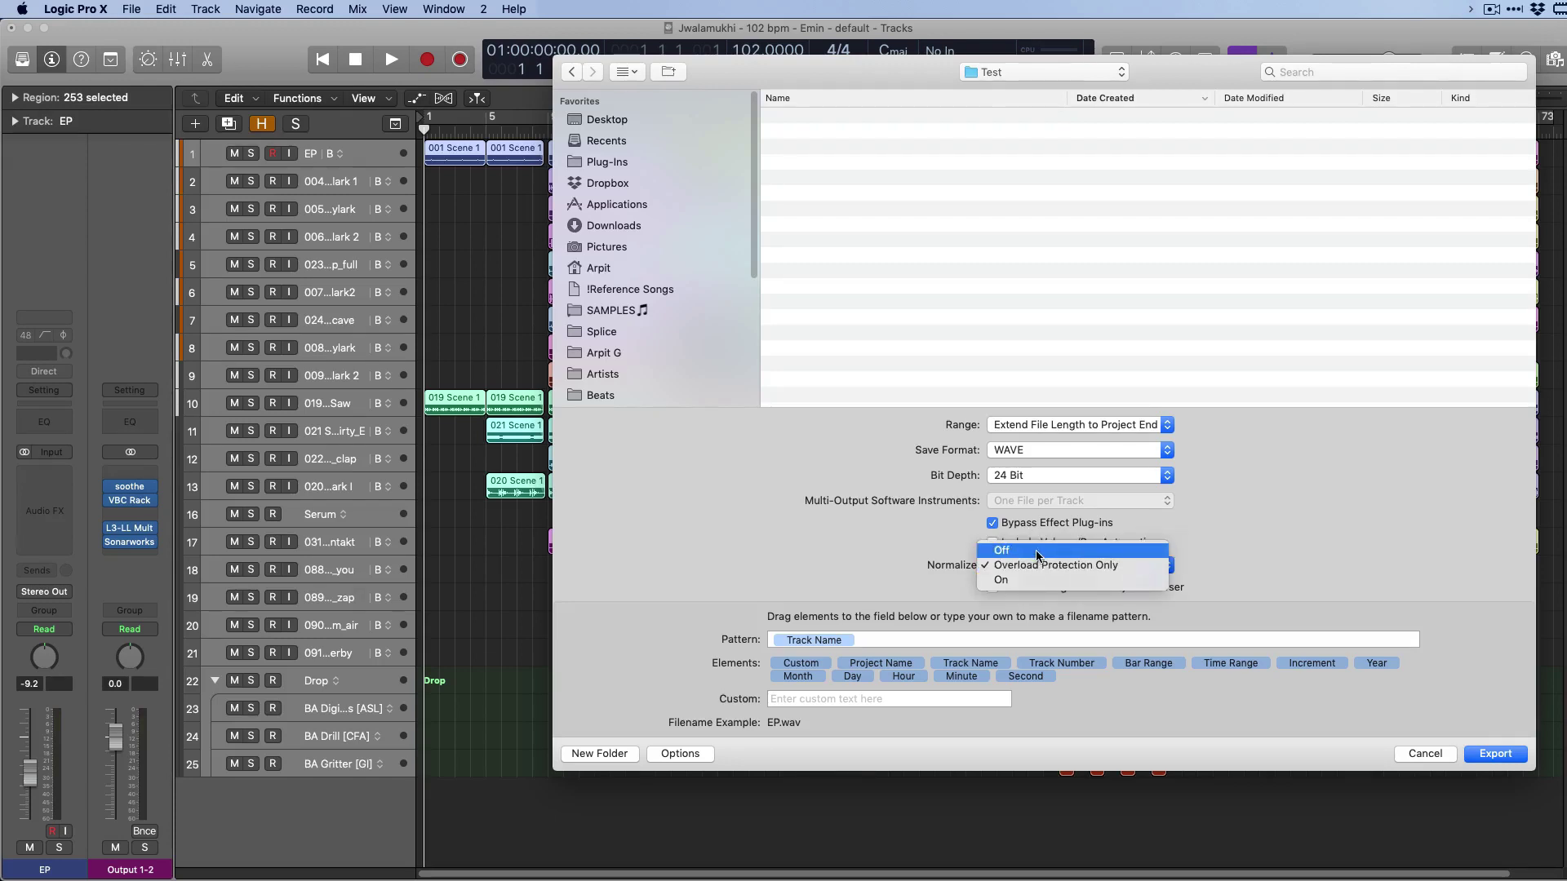
pyautogui.click(1039, 551)
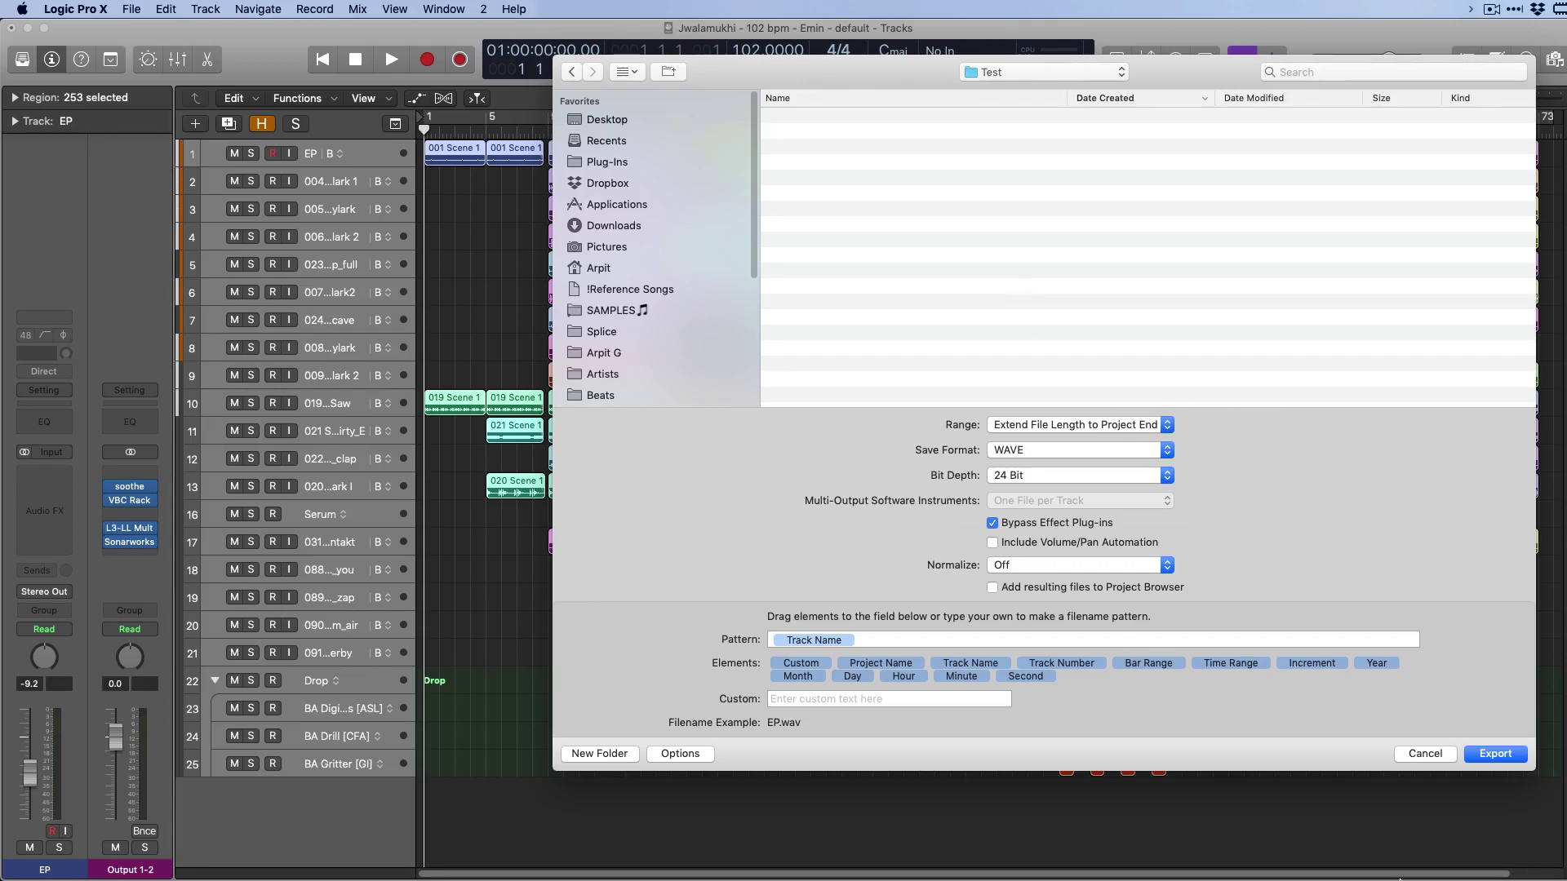
pyautogui.click(1425, 754)
# Cycle over the whole project, bars 1–73, and open the Project or Section bounce dialog.
pyautogui.click(1066, 837)
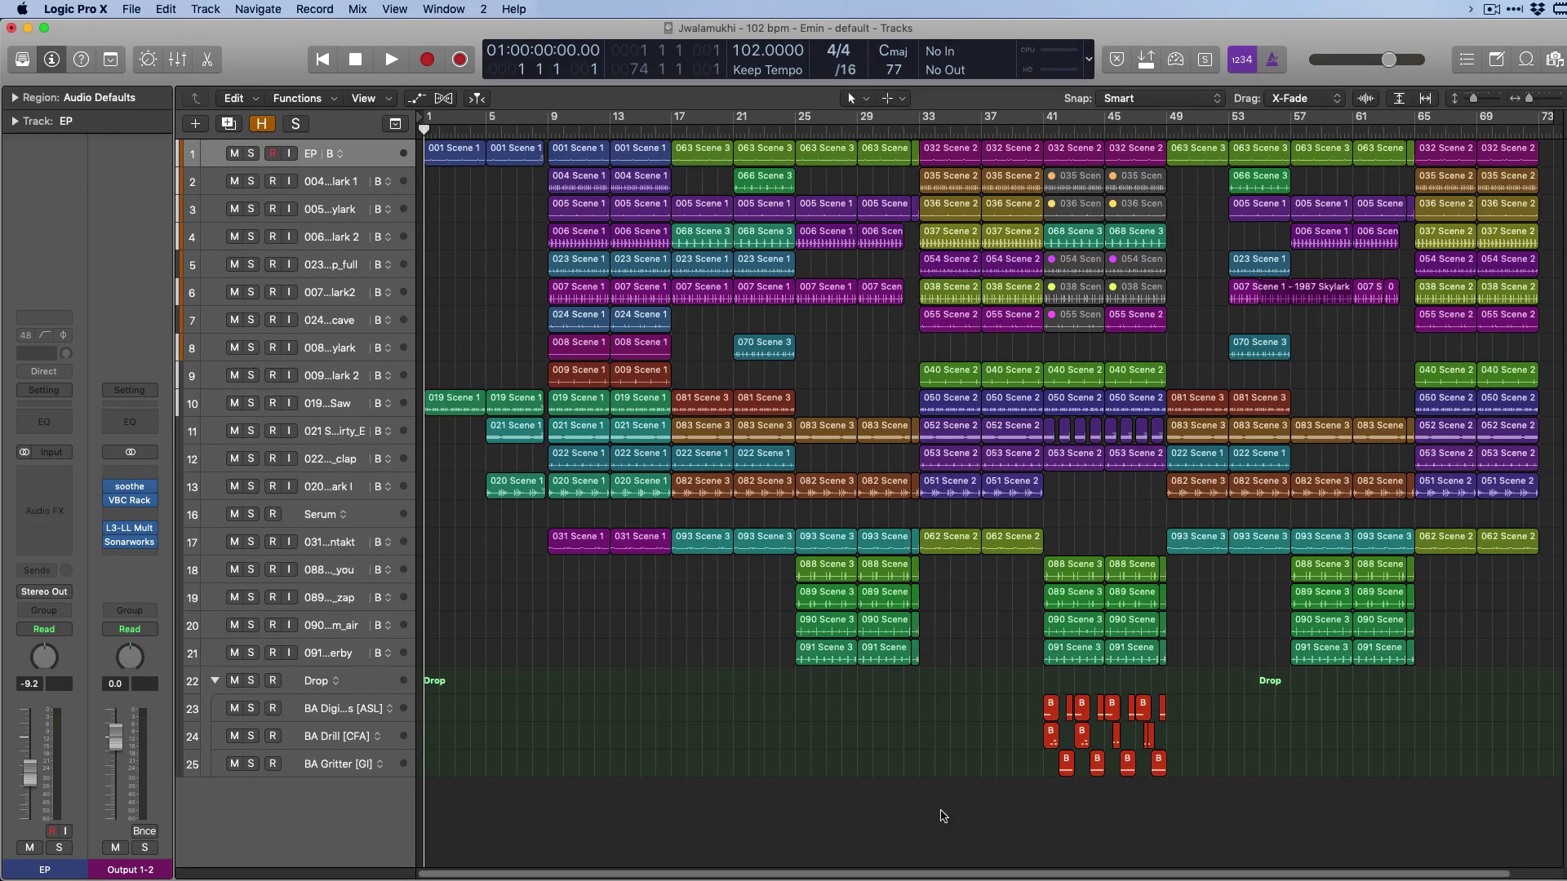
pyautogui.hscroll(2, 827, 763)
pyautogui.hscroll(-3, 827, 763)
pyautogui.click(454, 119)
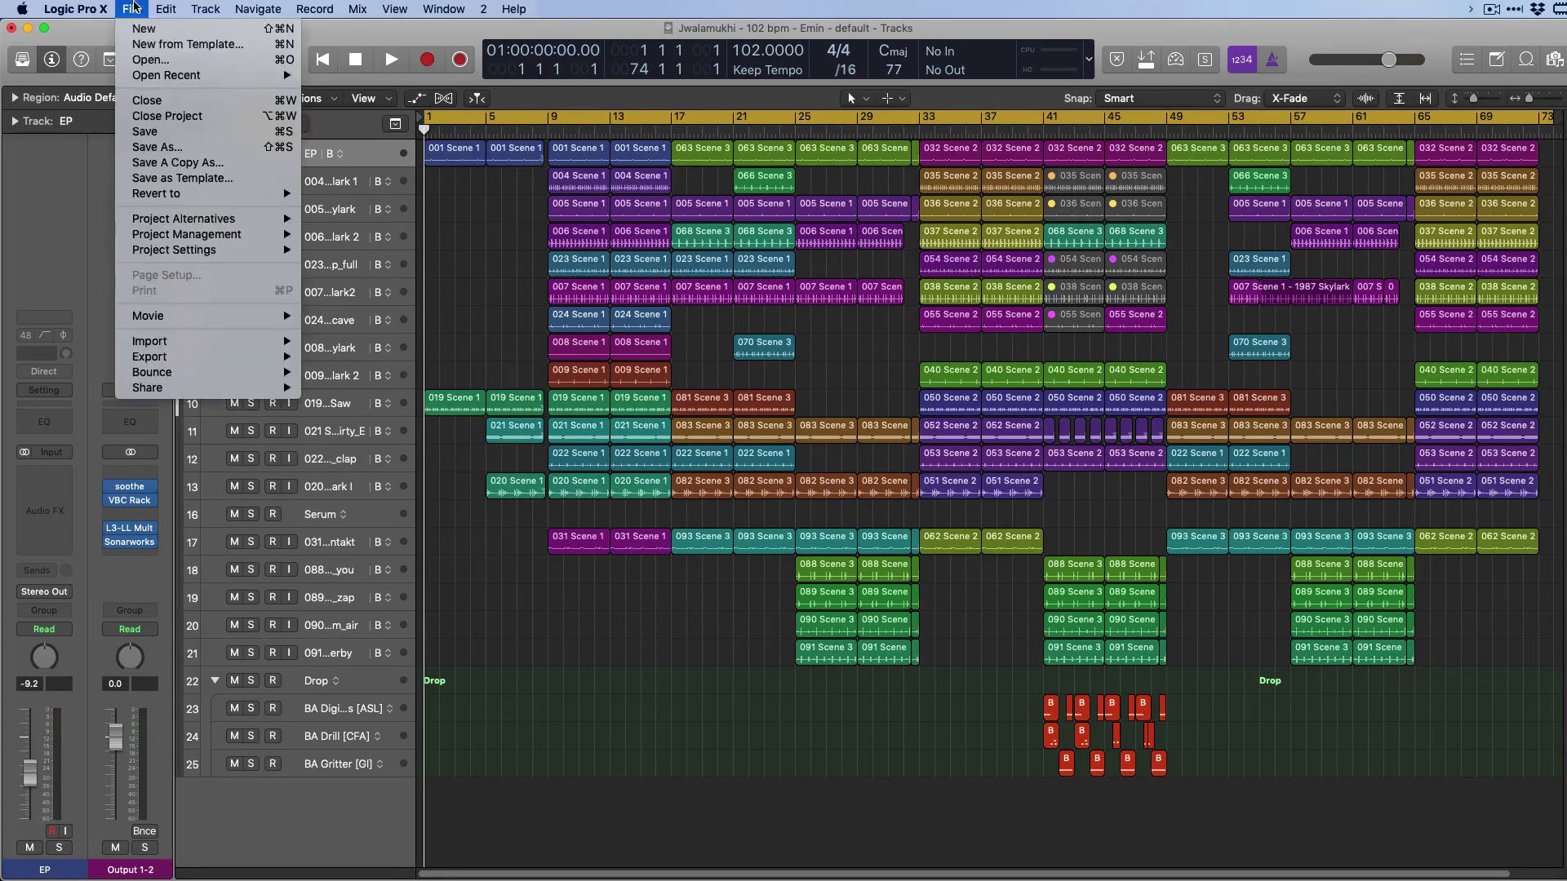
pyautogui.moveTo(237, 372)
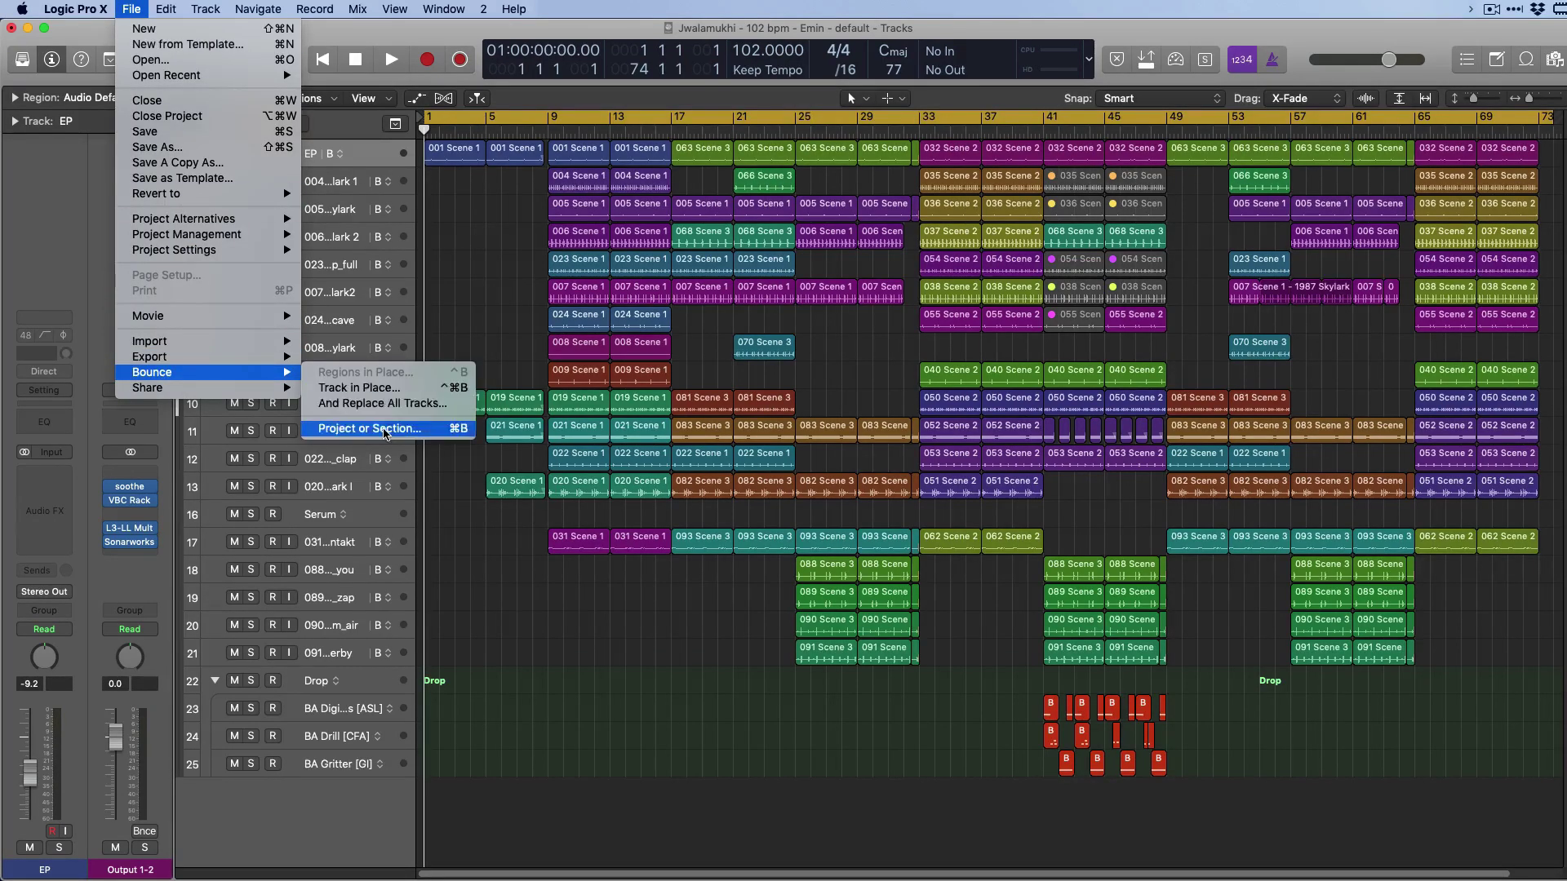
pyautogui.click(386, 436)
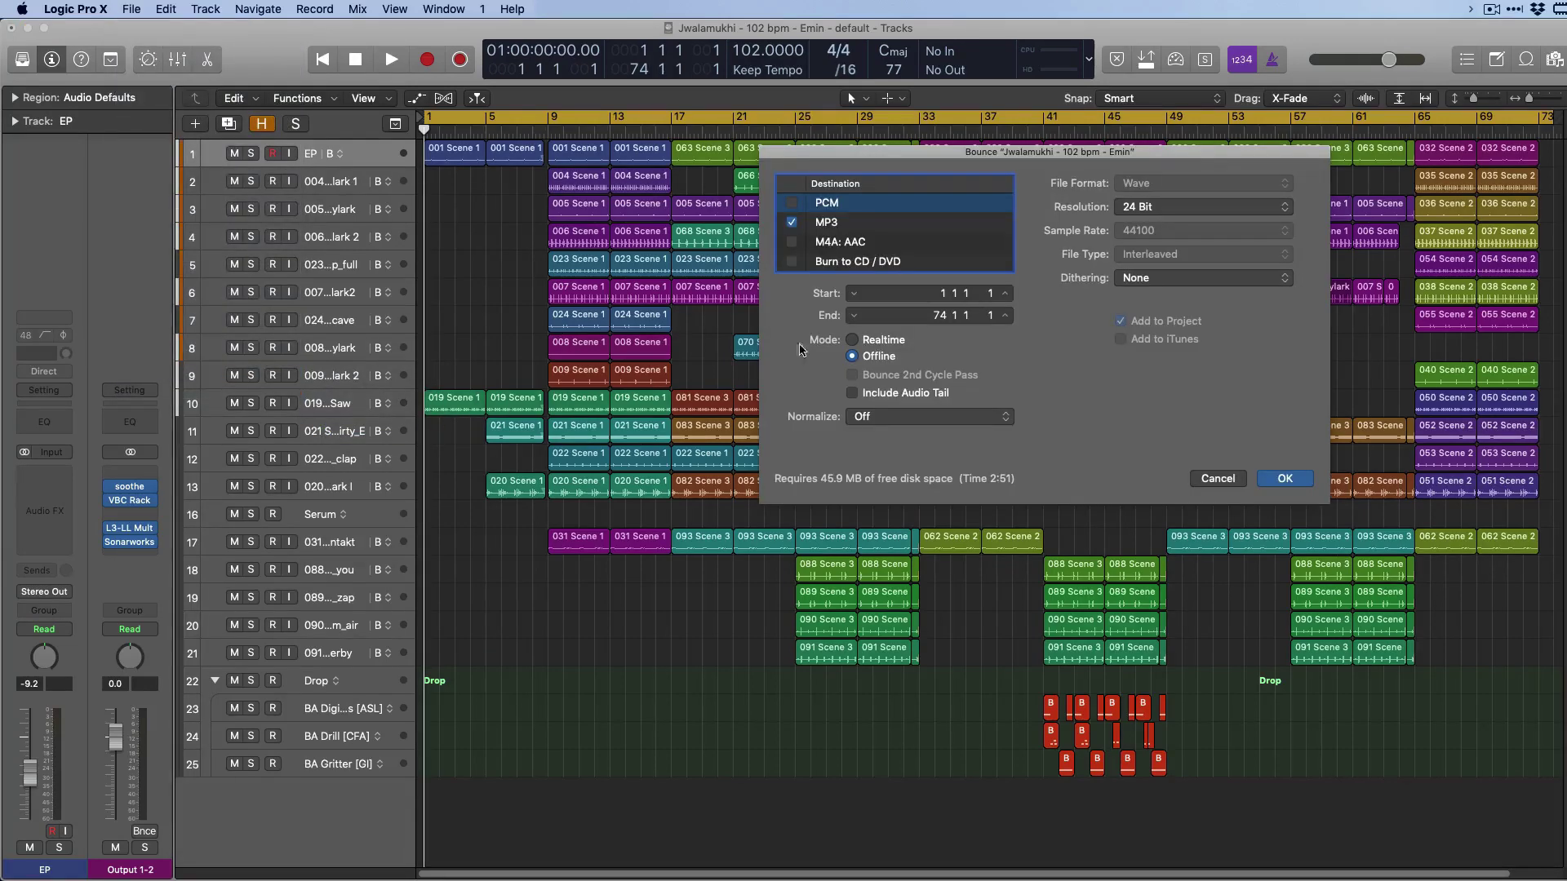
# Enable a PCM bounce alongside MP3, reviewing the MP3 and AAC settings.
pyautogui.click(794, 203)
pyautogui.click(828, 224)
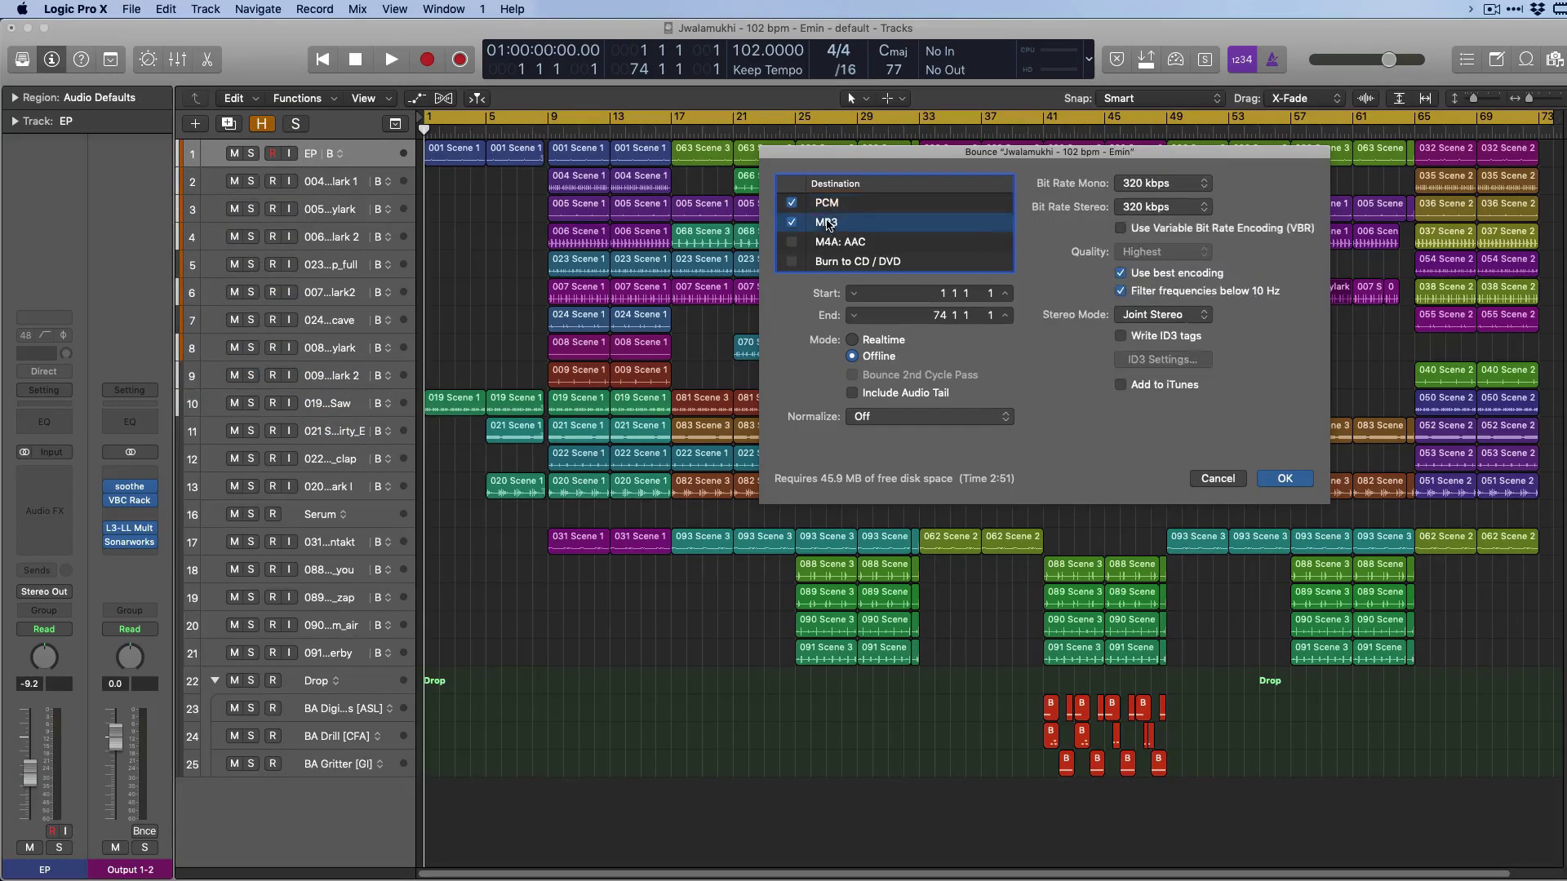
pyautogui.click(849, 243)
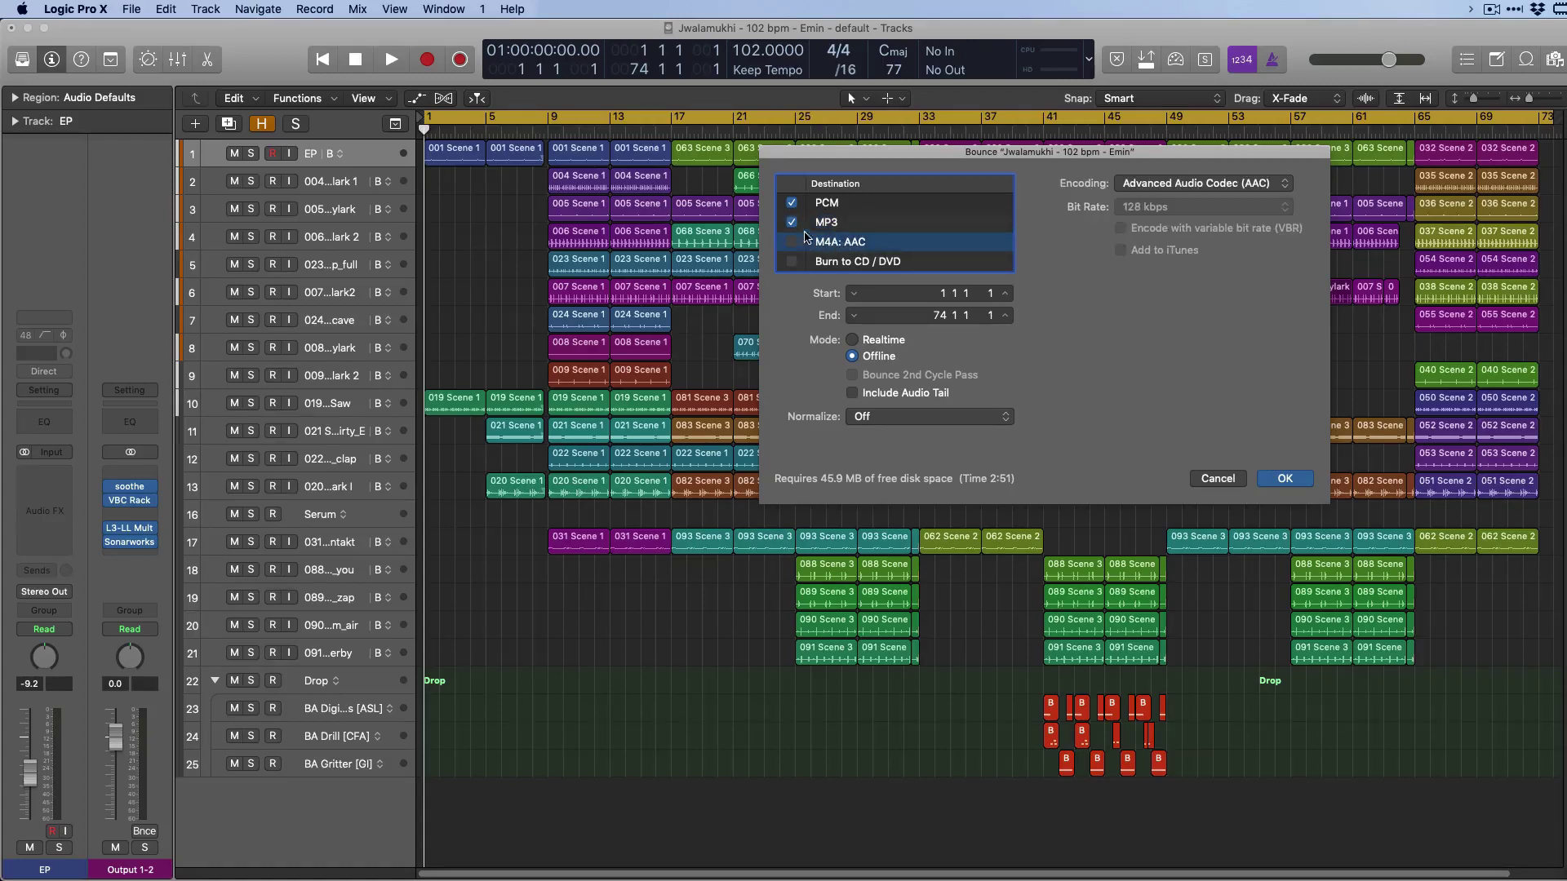
pyautogui.click(825, 223)
pyautogui.click(832, 205)
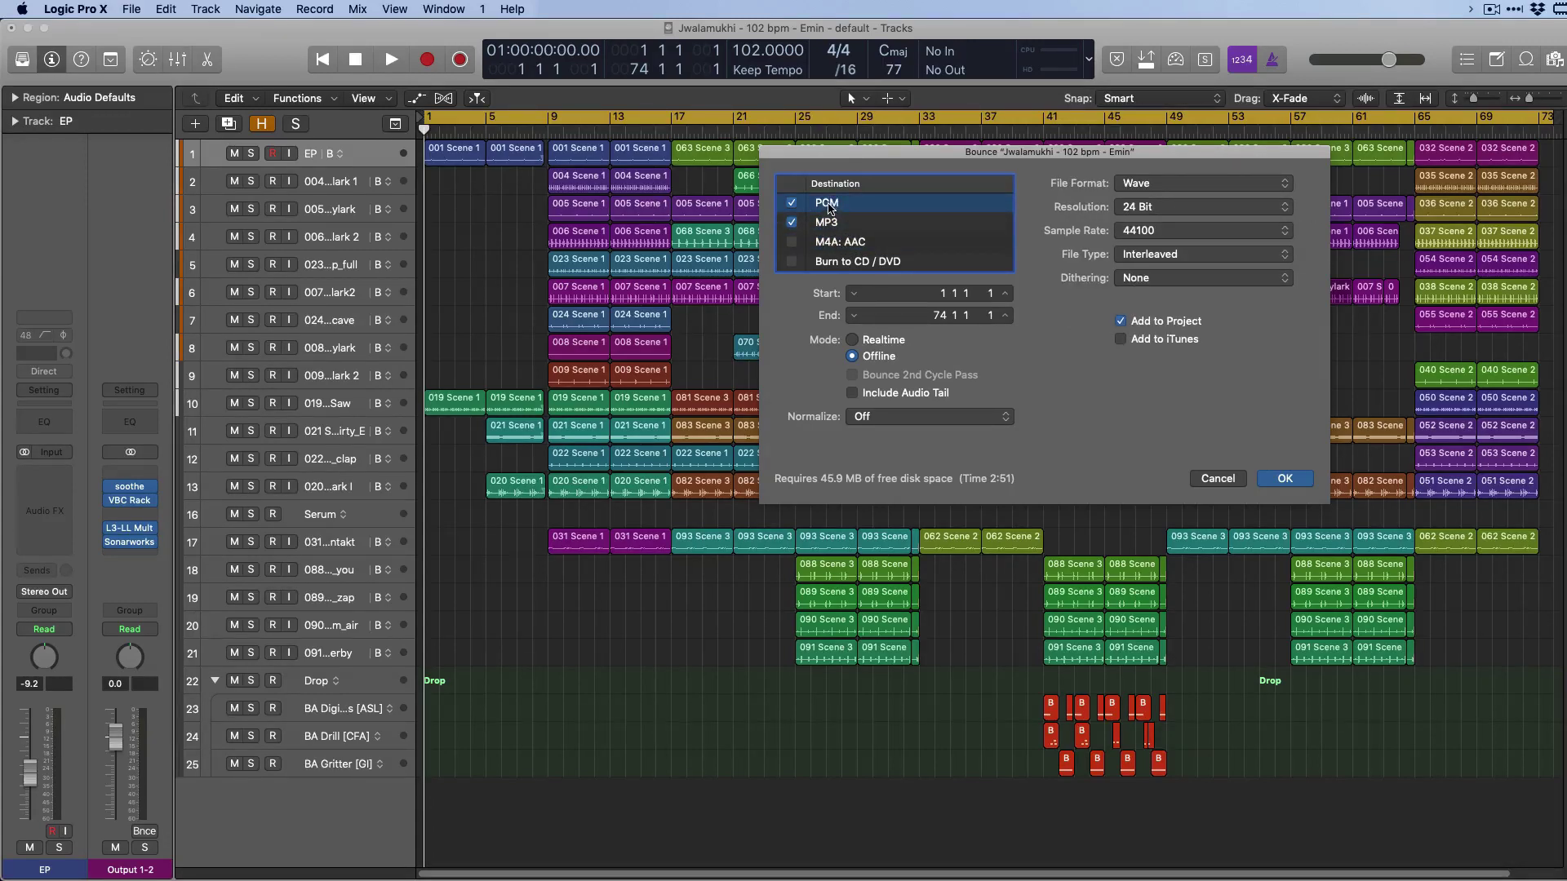
pyautogui.click(832, 224)
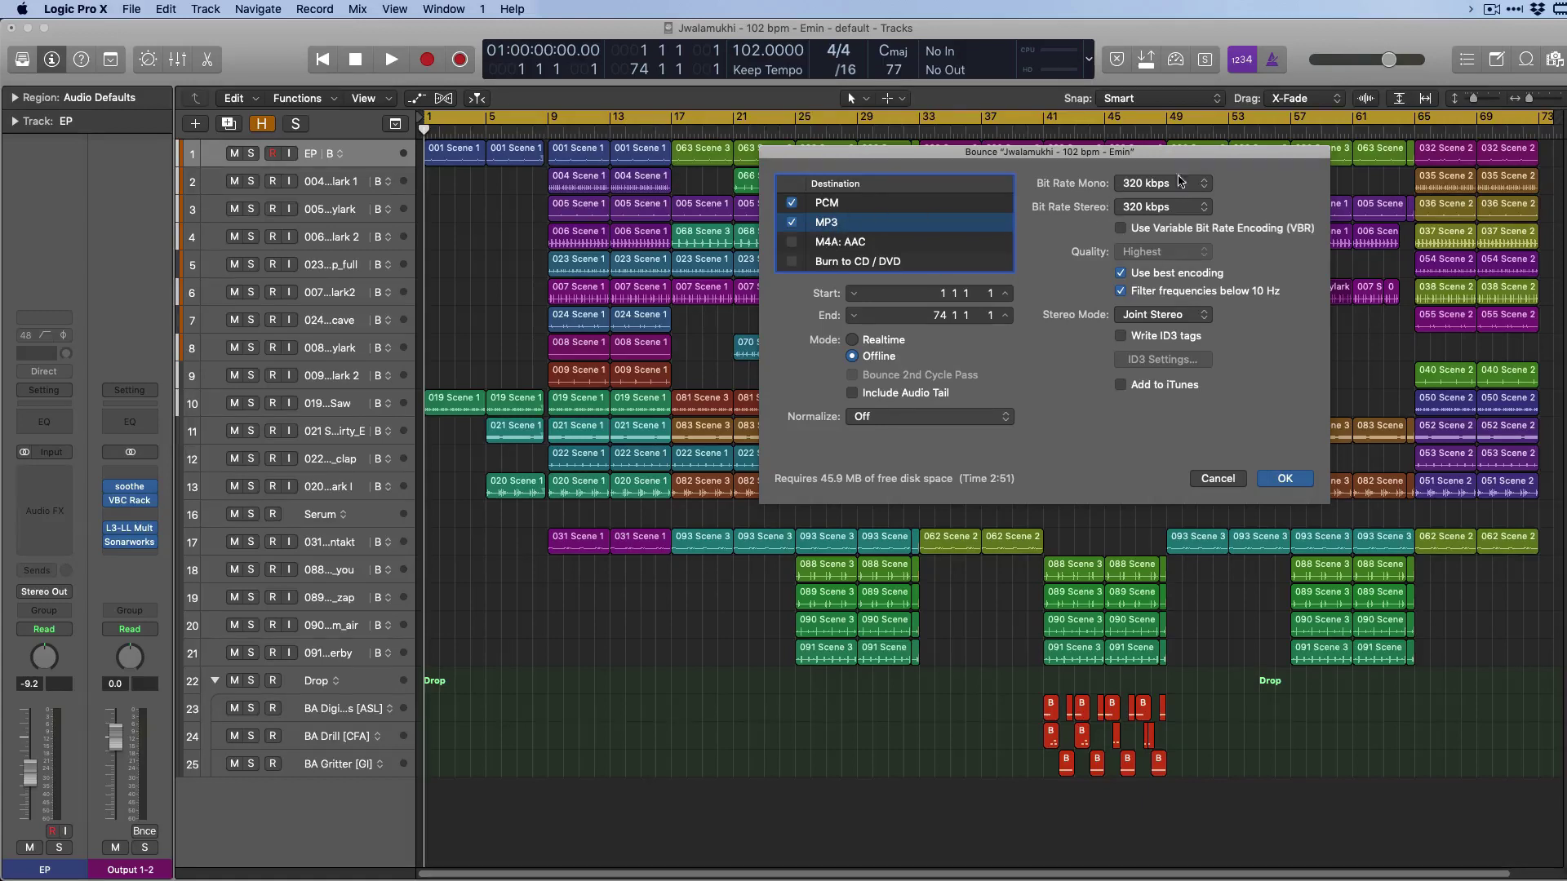
pyautogui.click(866, 204)
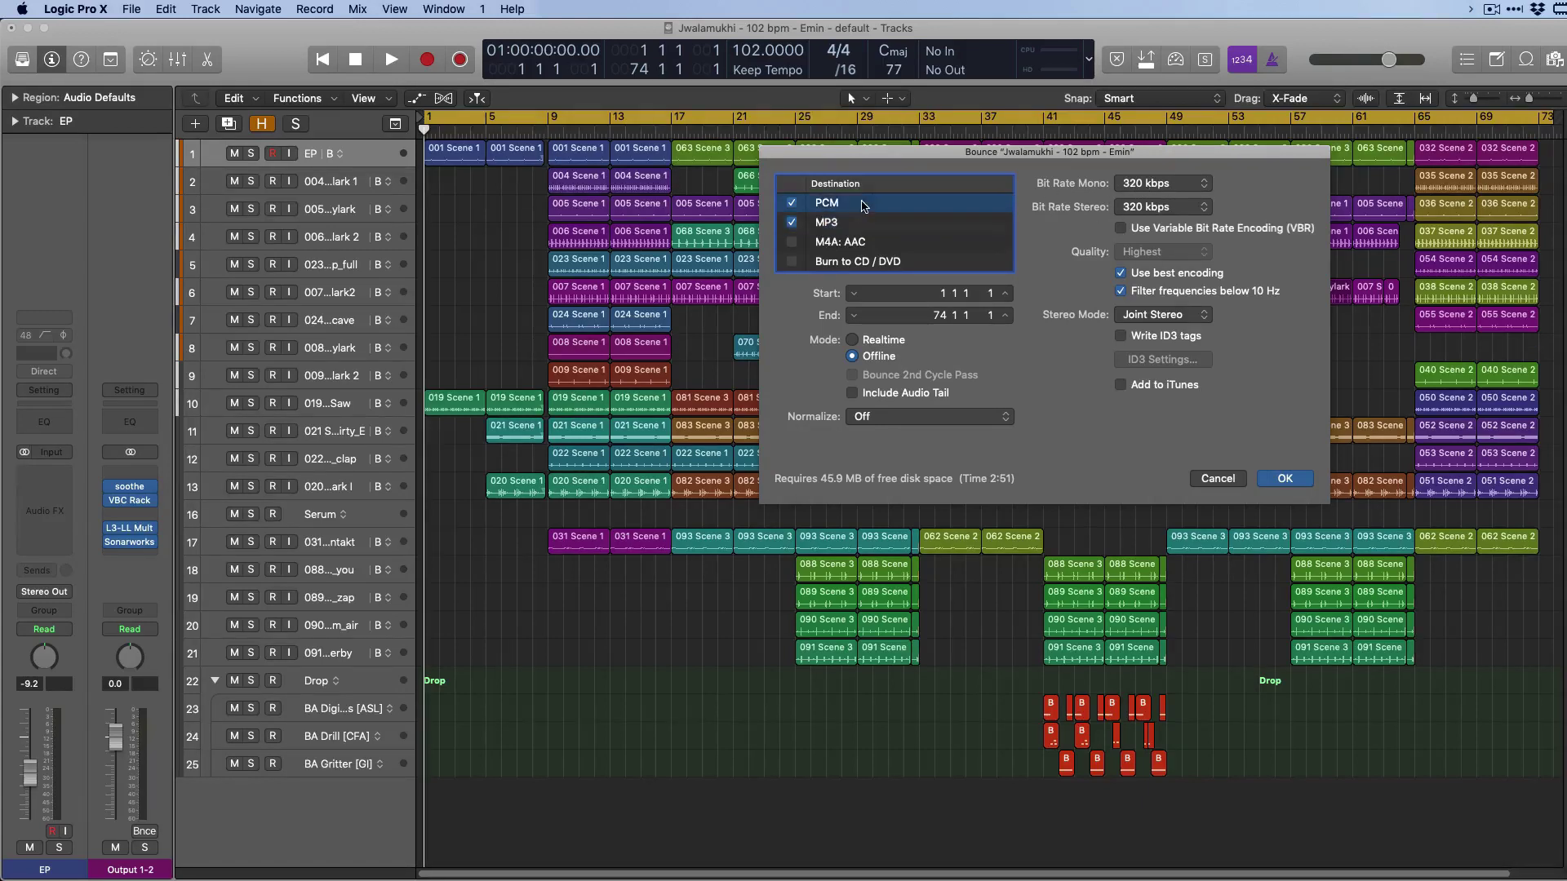
# Keep the PCM bounce at Wave format, 44100 sample rate, with normalization off.
pyautogui.click(1199, 183)
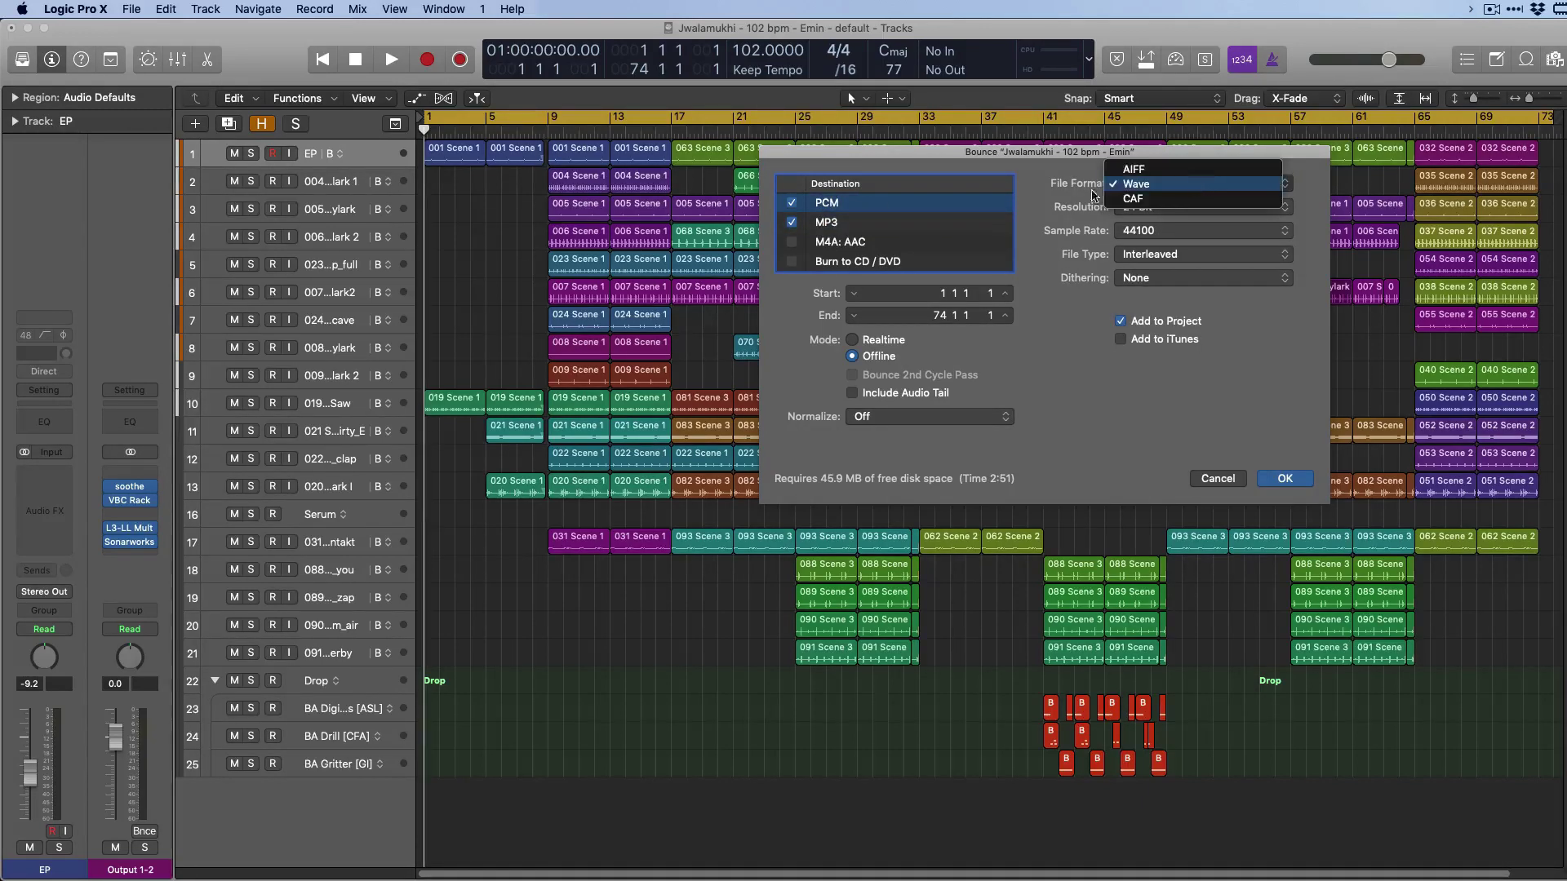
pyautogui.click(1041, 204)
pyautogui.click(1152, 232)
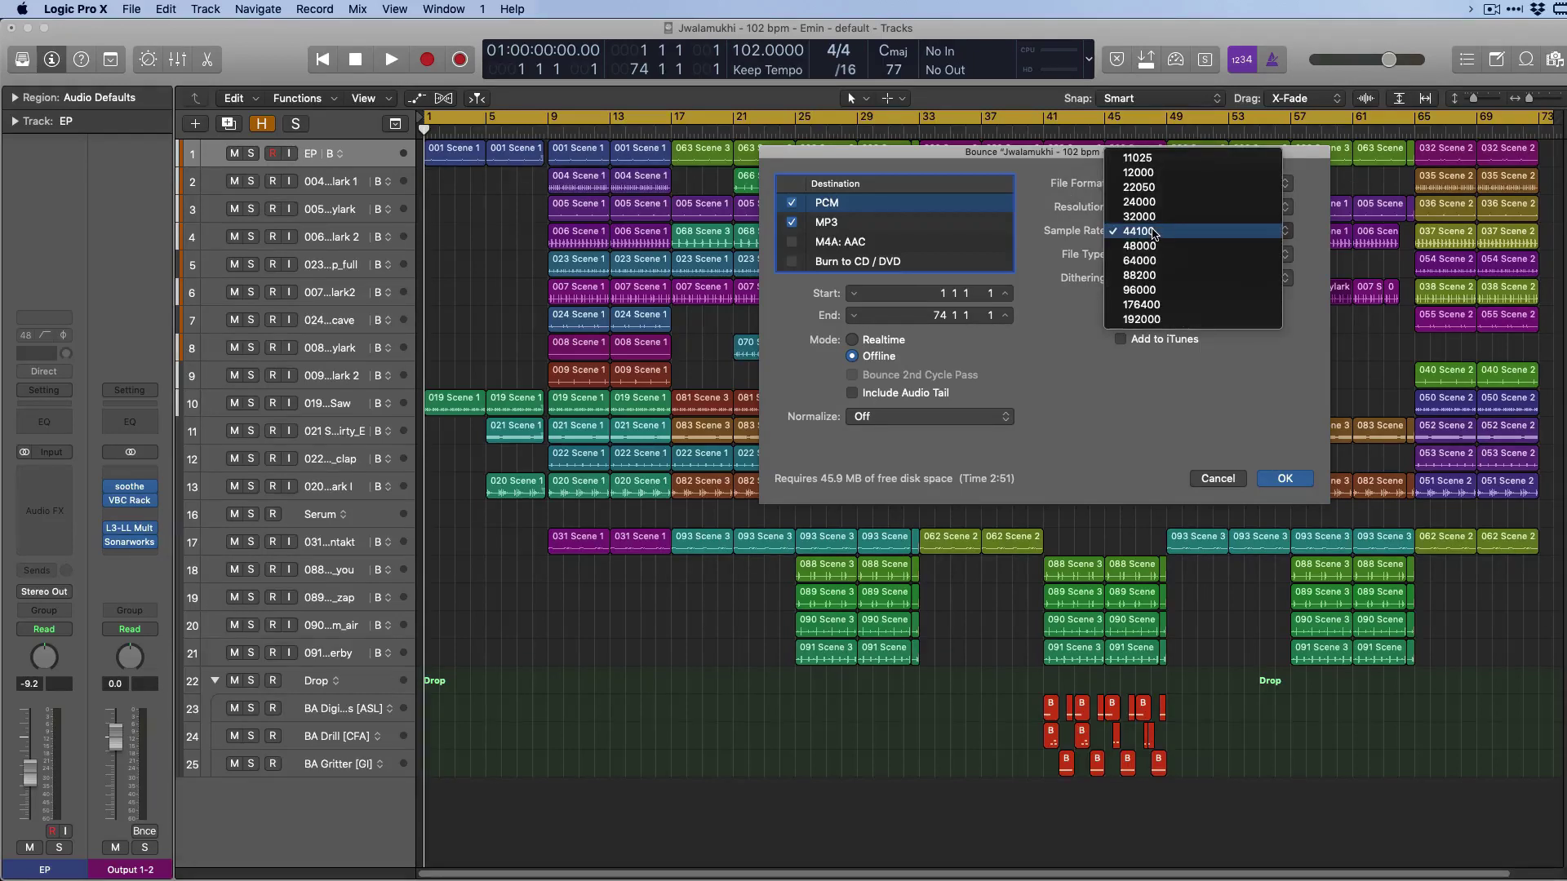
pyautogui.click(1055, 226)
pyautogui.click(913, 418)
pyautogui.click(1075, 423)
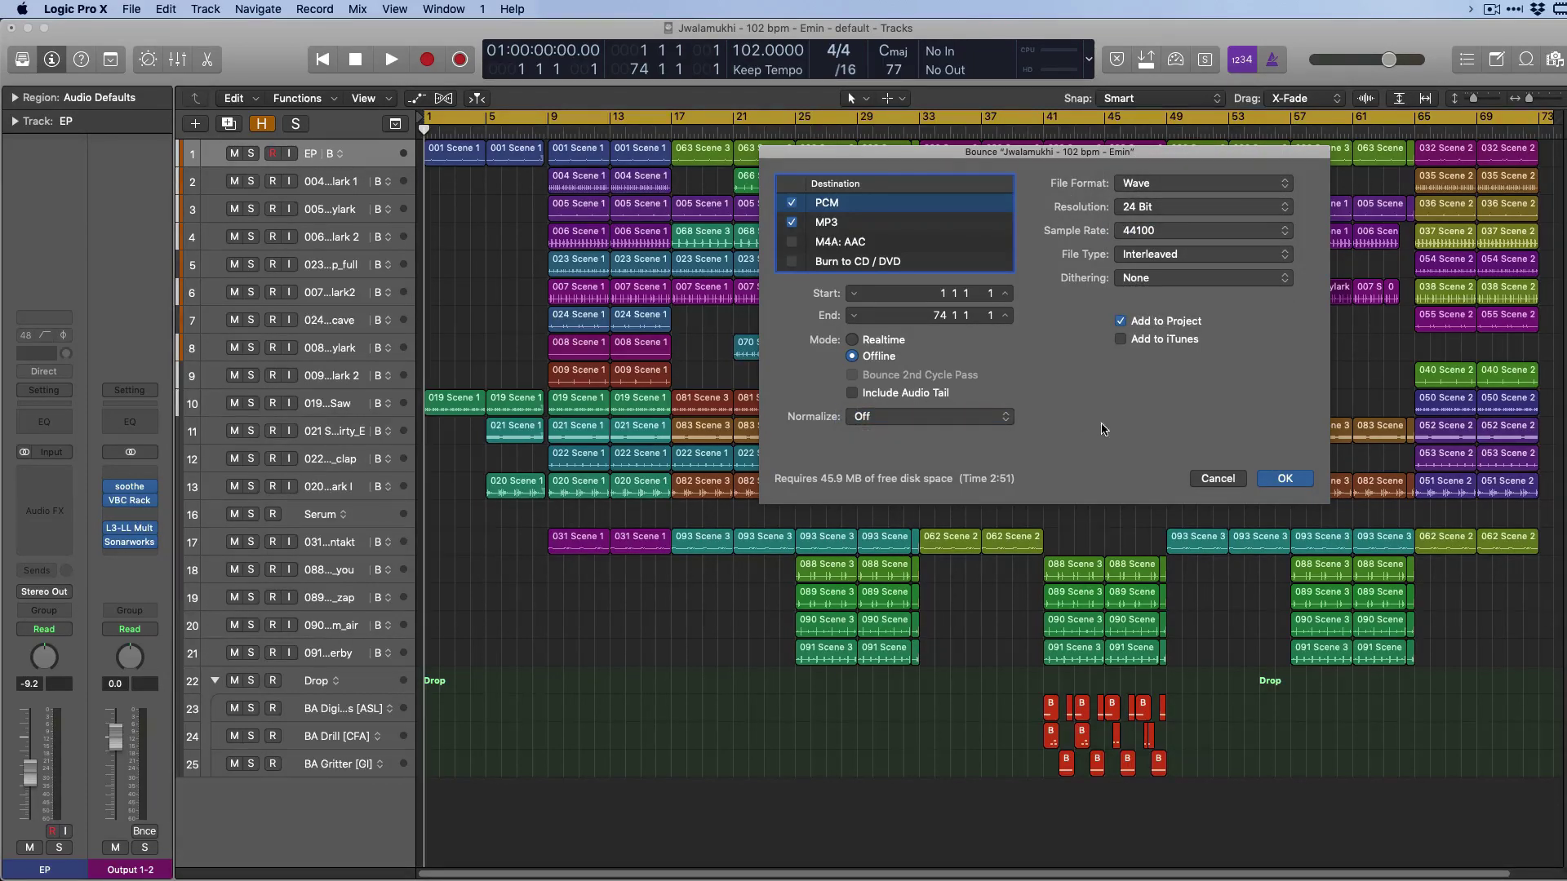
pyautogui.moveTo(132, 532)
# Cancel the Bounce dialog without bouncing the project.
pyautogui.click(1229, 479)
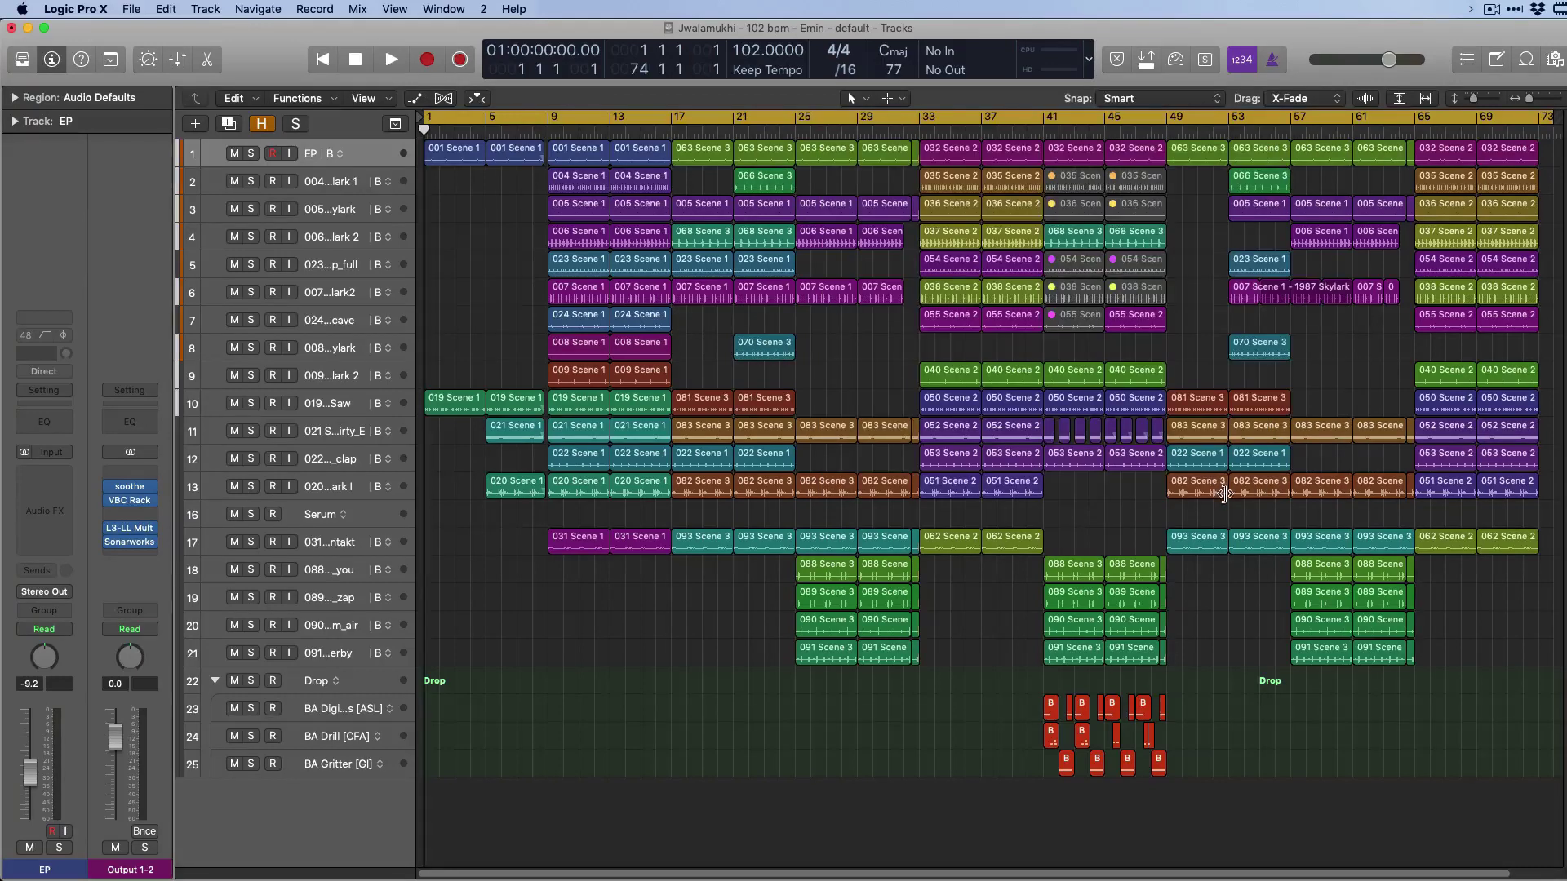